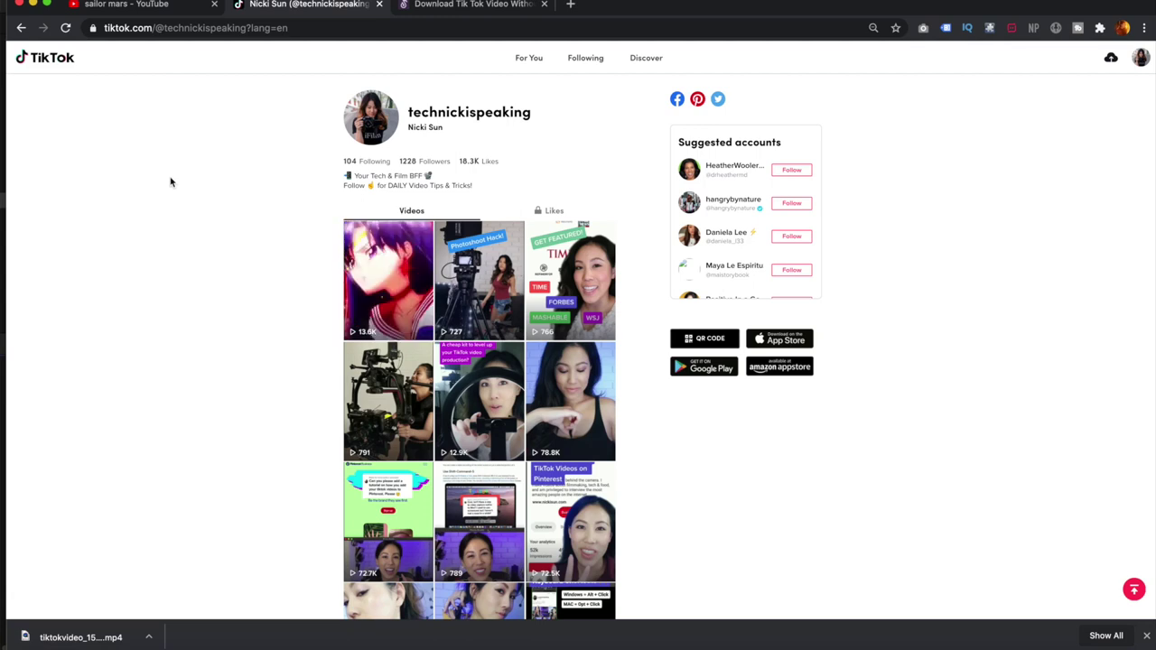
Step: Open the Sailor Mars look-alike TikTok video and copy its page URL for the SSSTikTok downloader
left_click(366, 272)
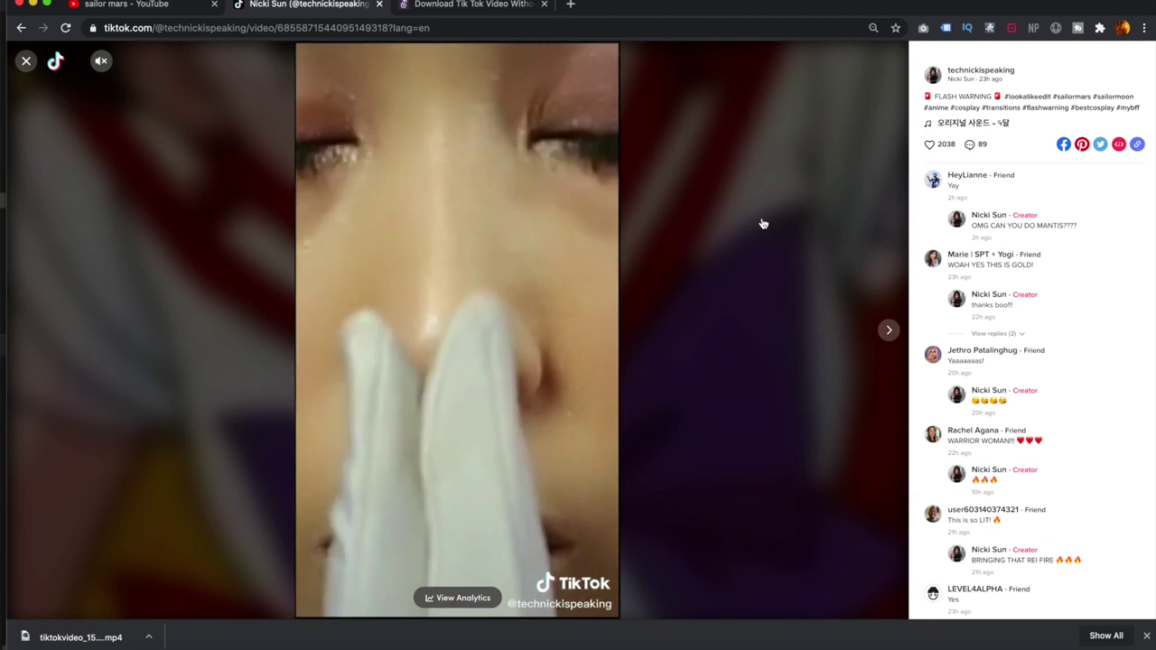
left_click(973, 123)
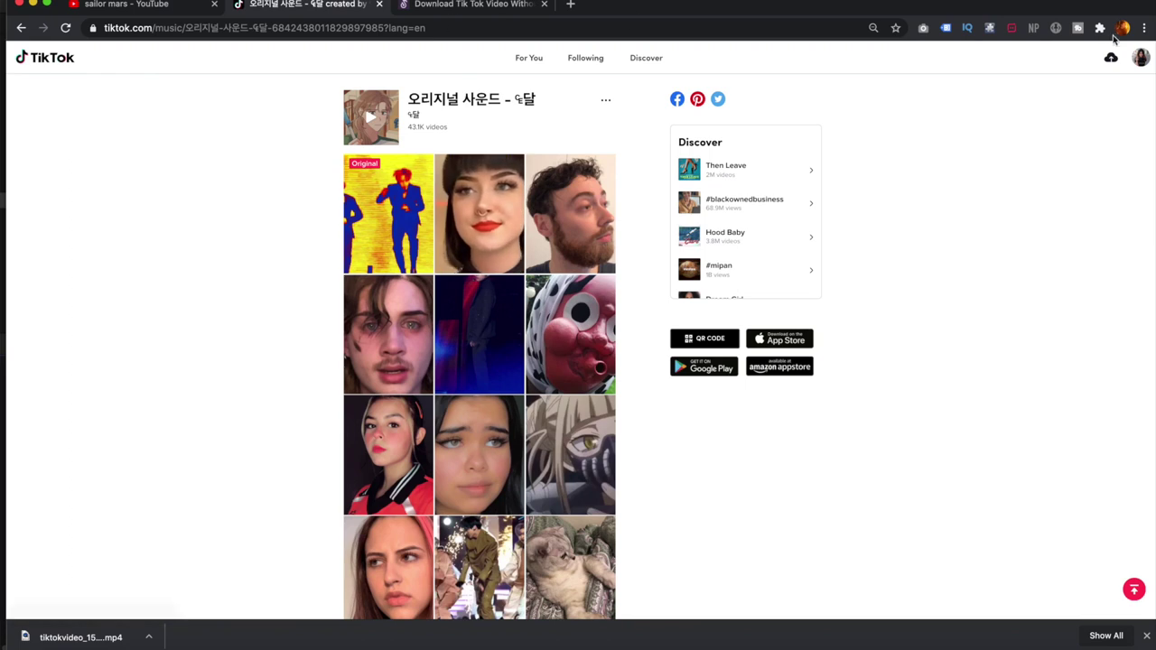
mouse_move(1134, 56)
left_click(1119, 87)
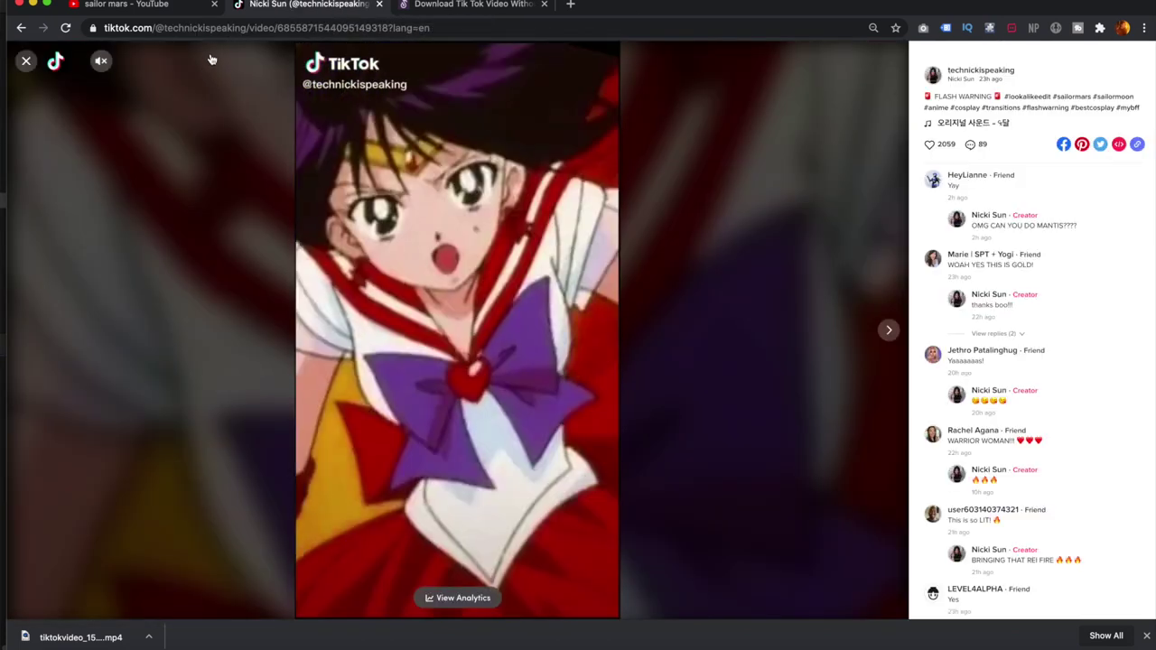
left_click(218, 27)
key("super+c")
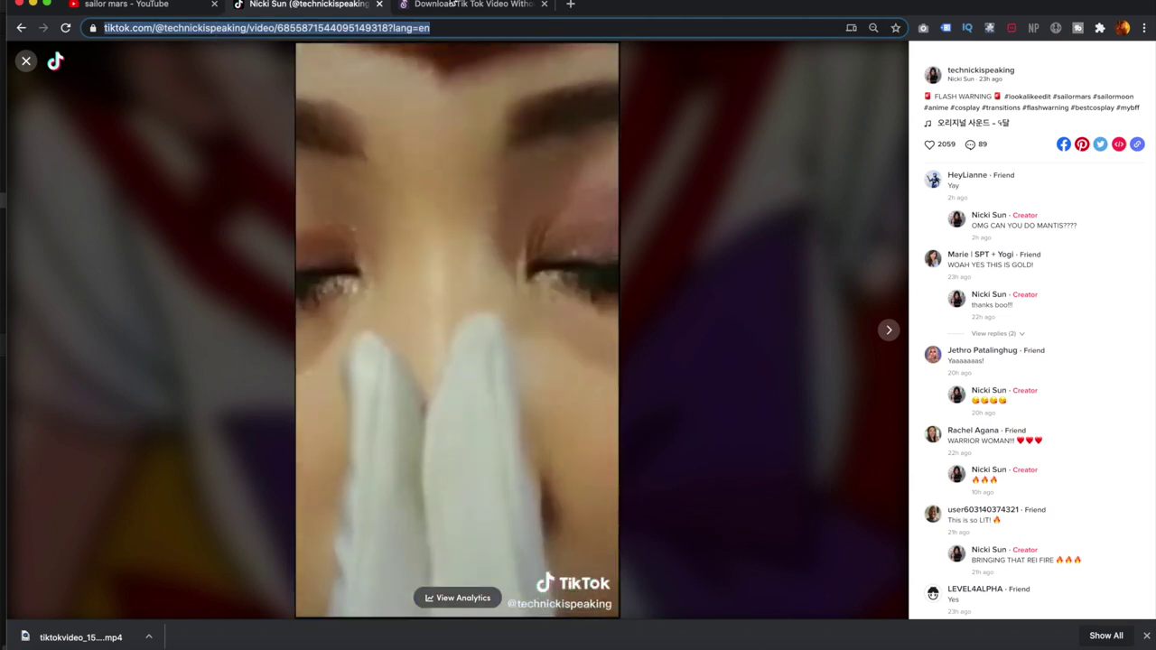
left_click(454, 5)
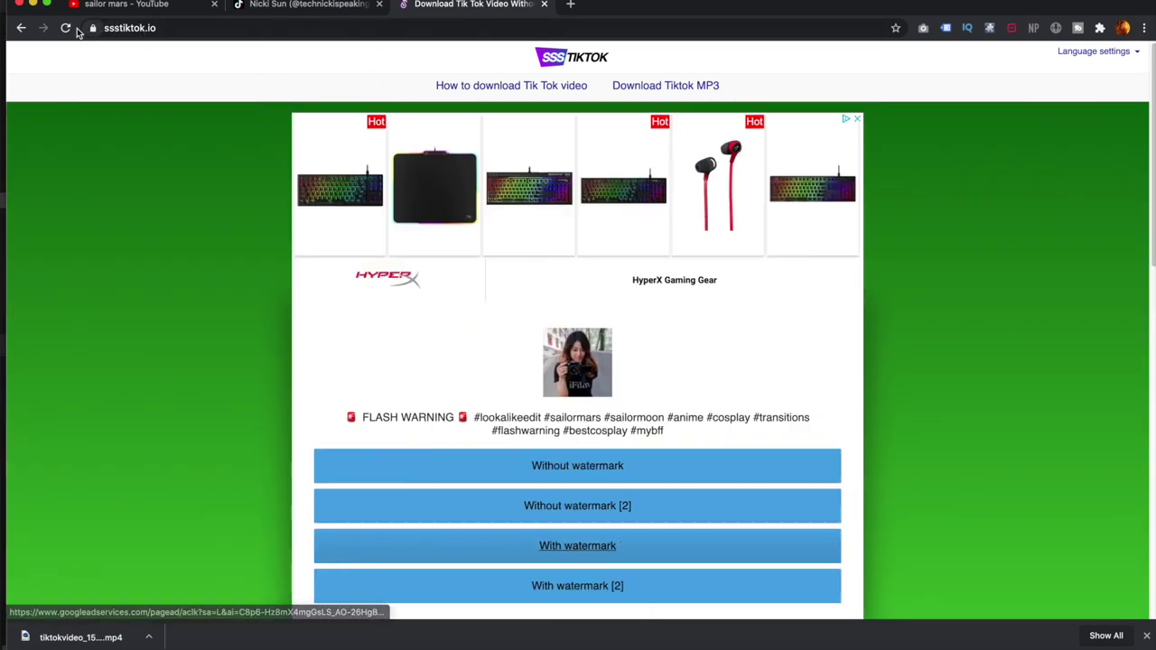
Step: Paste the TikTok video link into a fresh SSSTikTok form, start its download, and return to TikTok
left_click(65, 28)
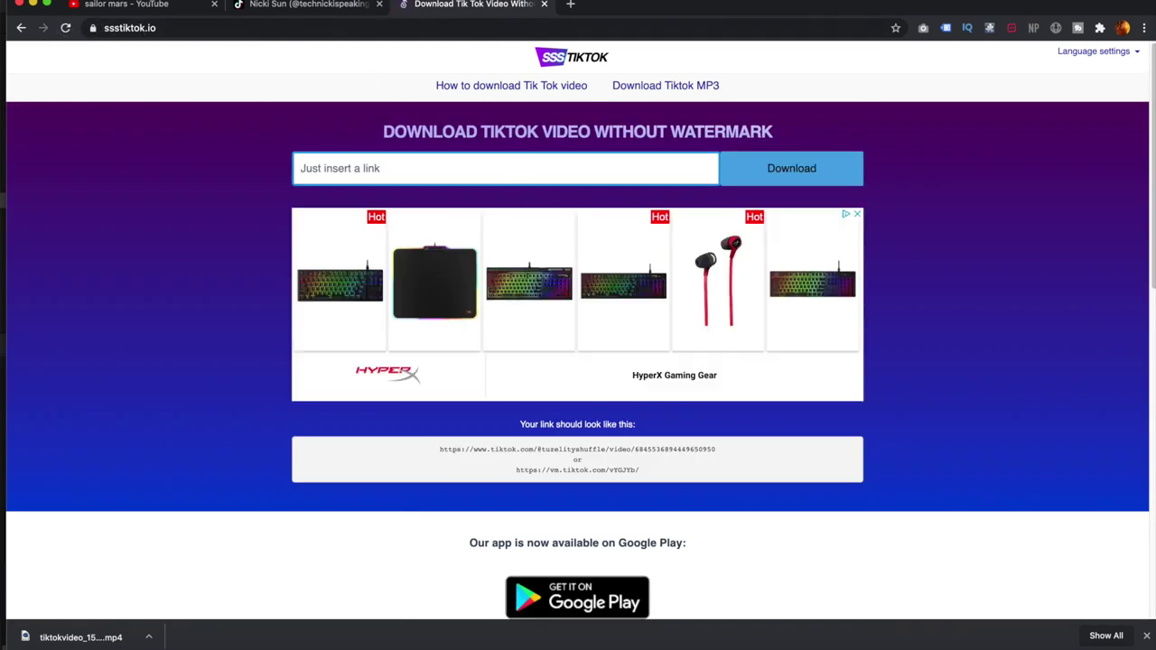
key("super+v")
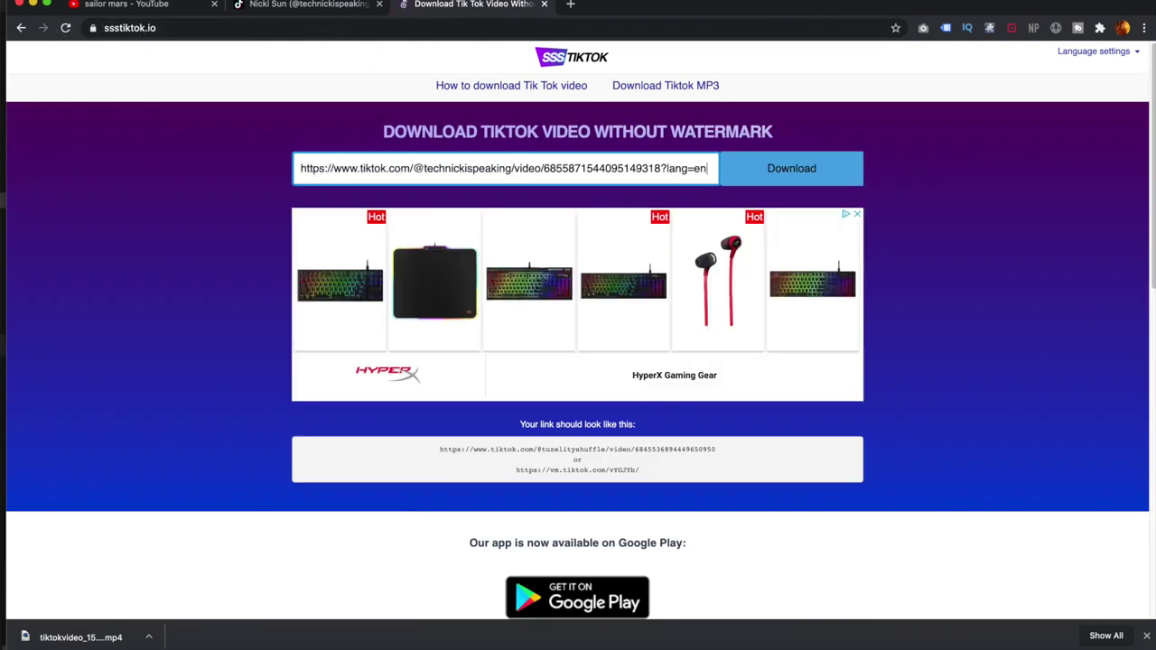
left_click(794, 163)
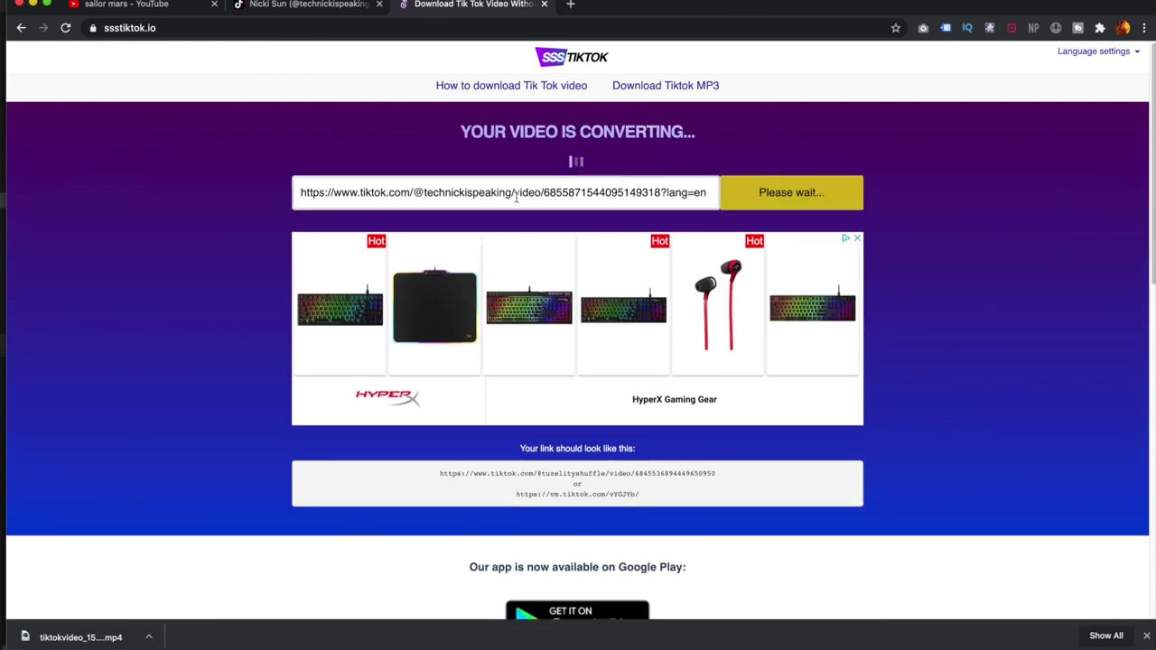
left_click(305, 8)
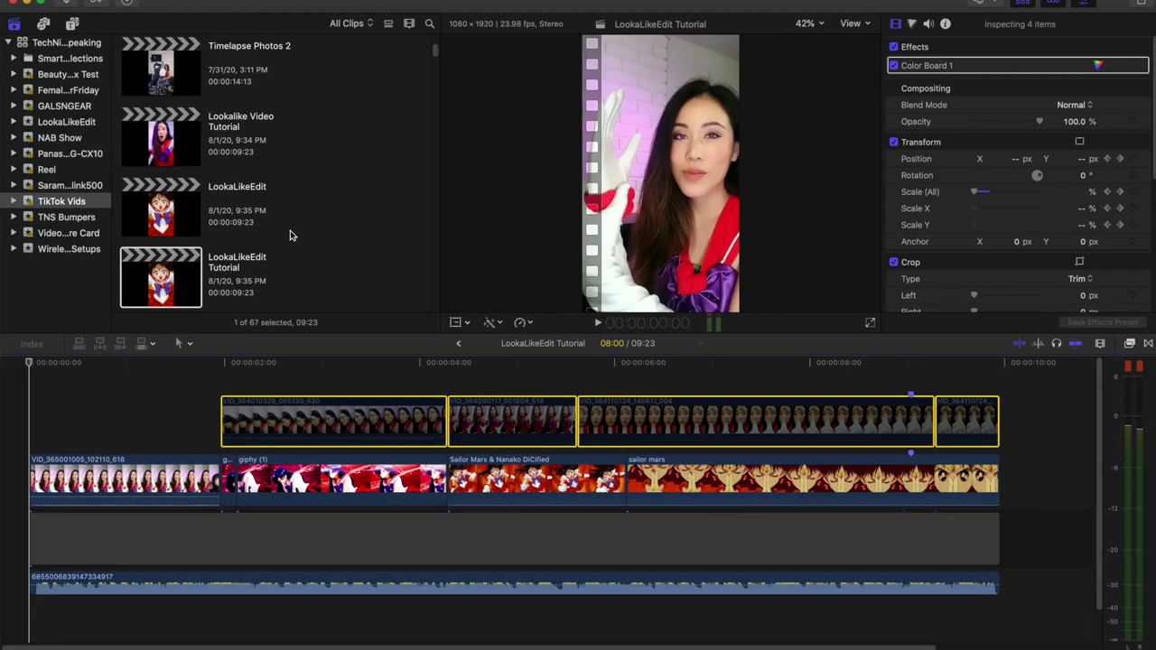
Step: Create a new project in the TikTok Vids event with a 1080 x 1920 vertical resolution
right_click(76, 202)
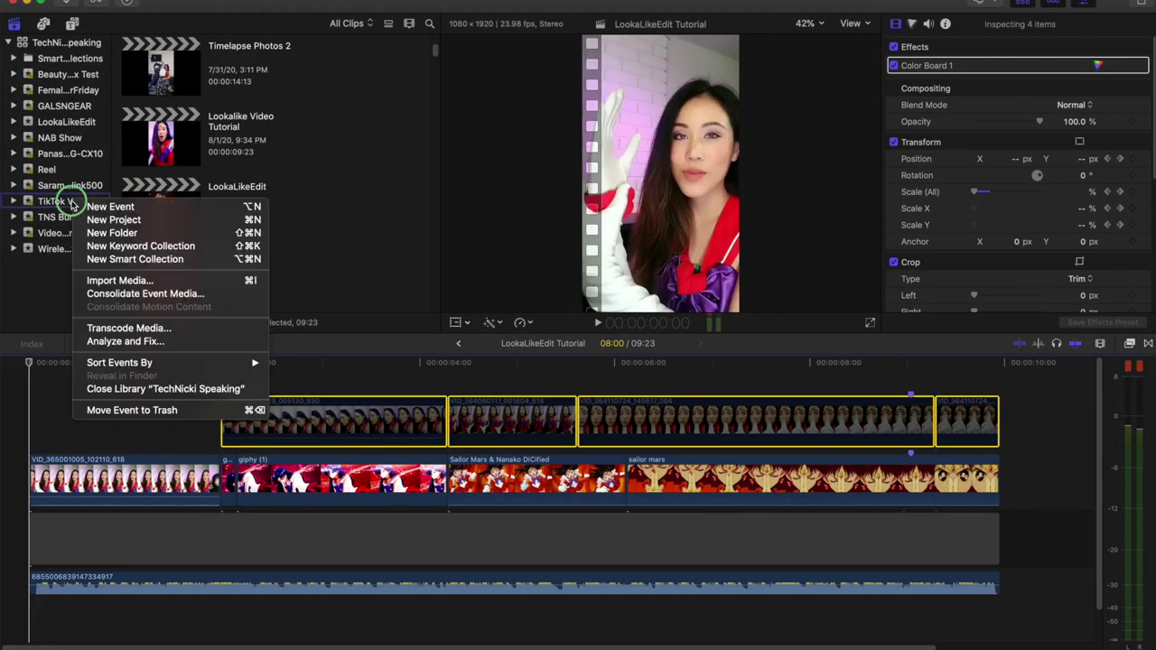
left_click(144, 221)
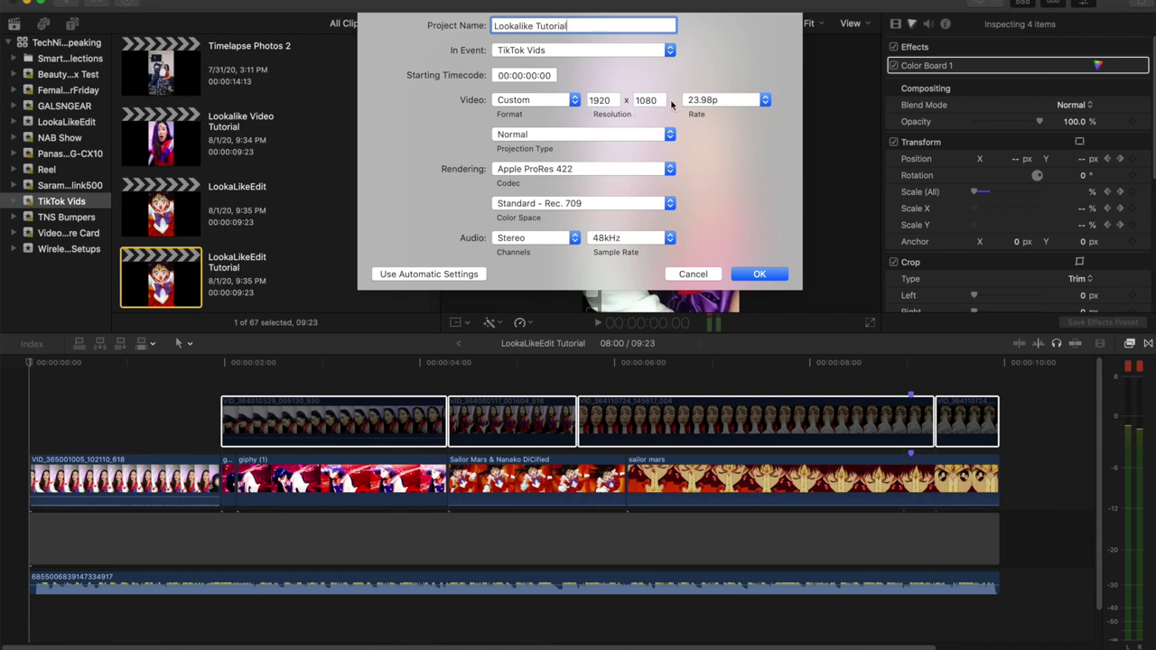
left_click_drag(614, 100, 590, 97)
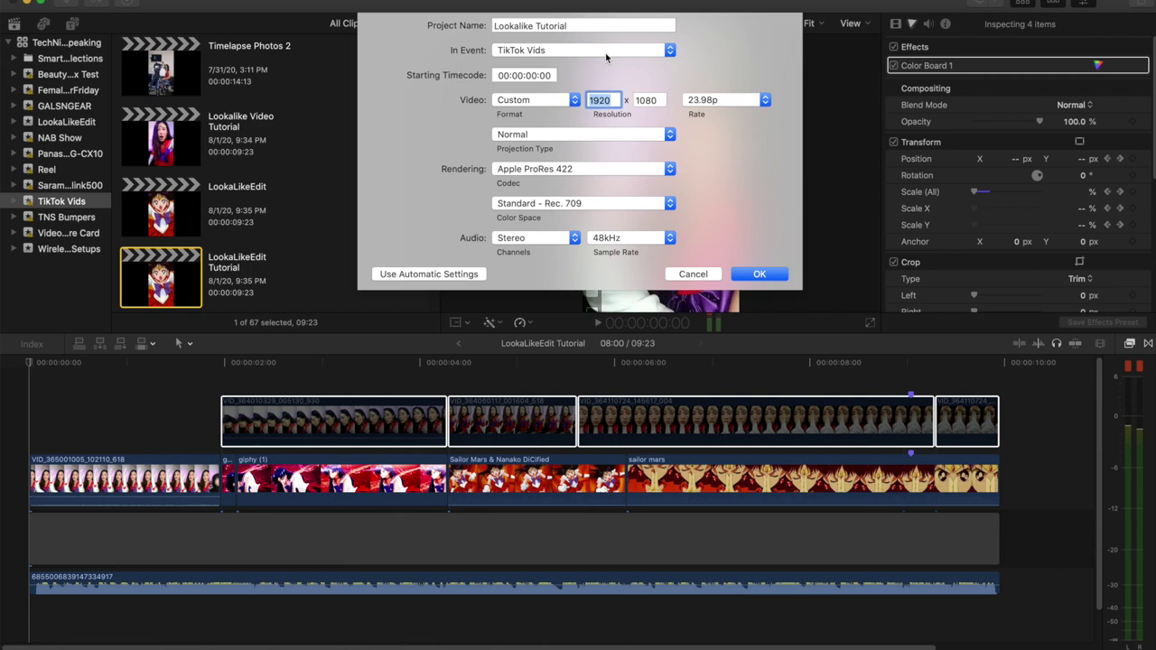
type("1080")
key("Tab")
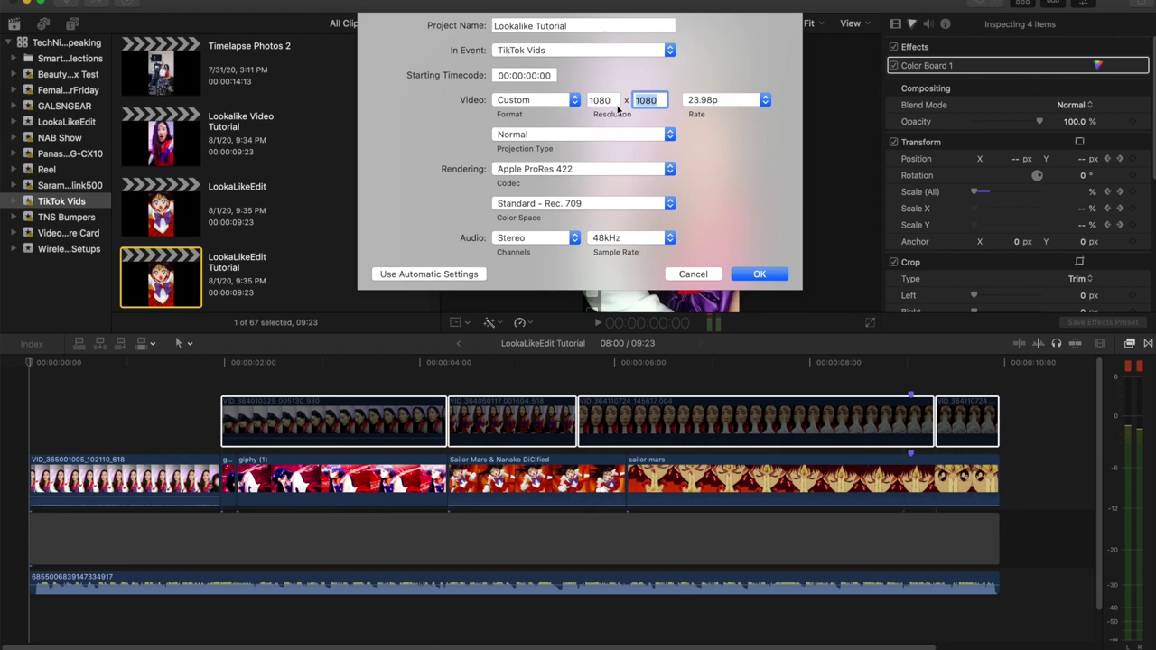
type("192")
left_click(762, 274)
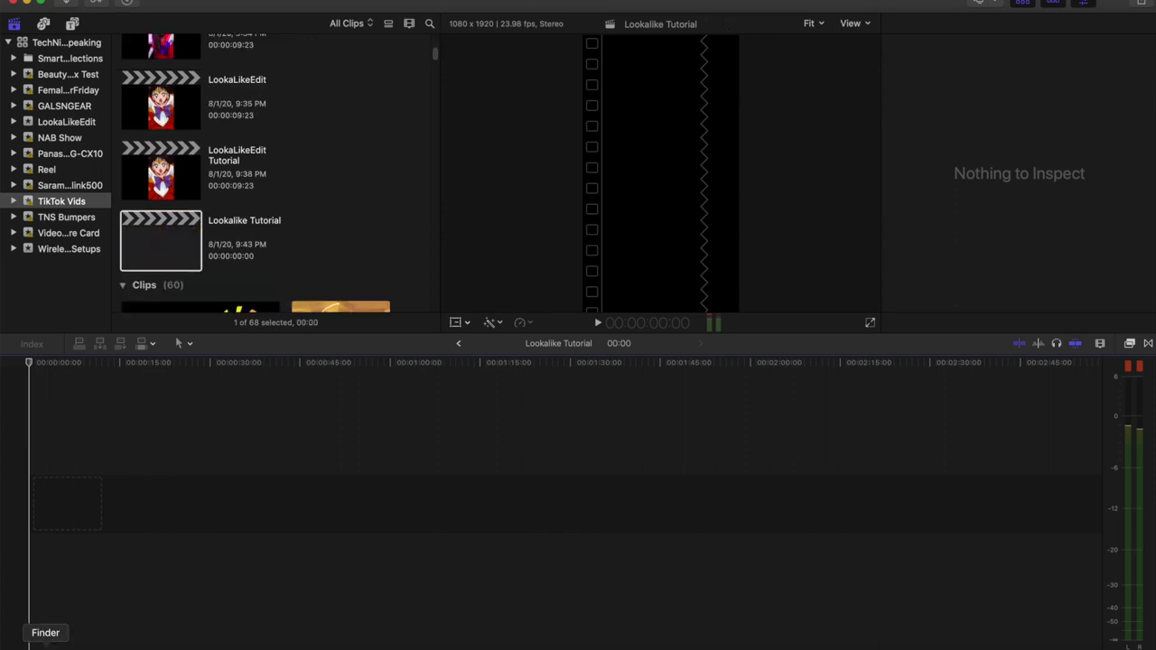
Step: Drop the downloaded TikTok video from Downloads into the timeline and detach its audio into a separate clip
left_click(559, 69)
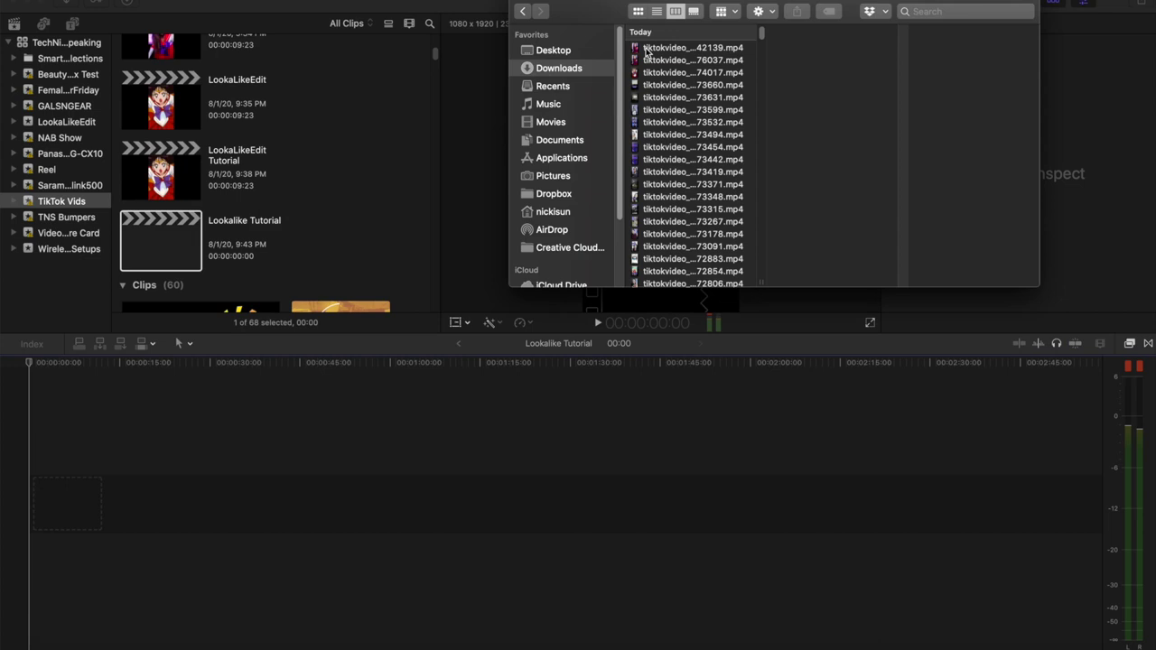
left_click_drag(646, 52, 40, 509)
right_click(63, 500)
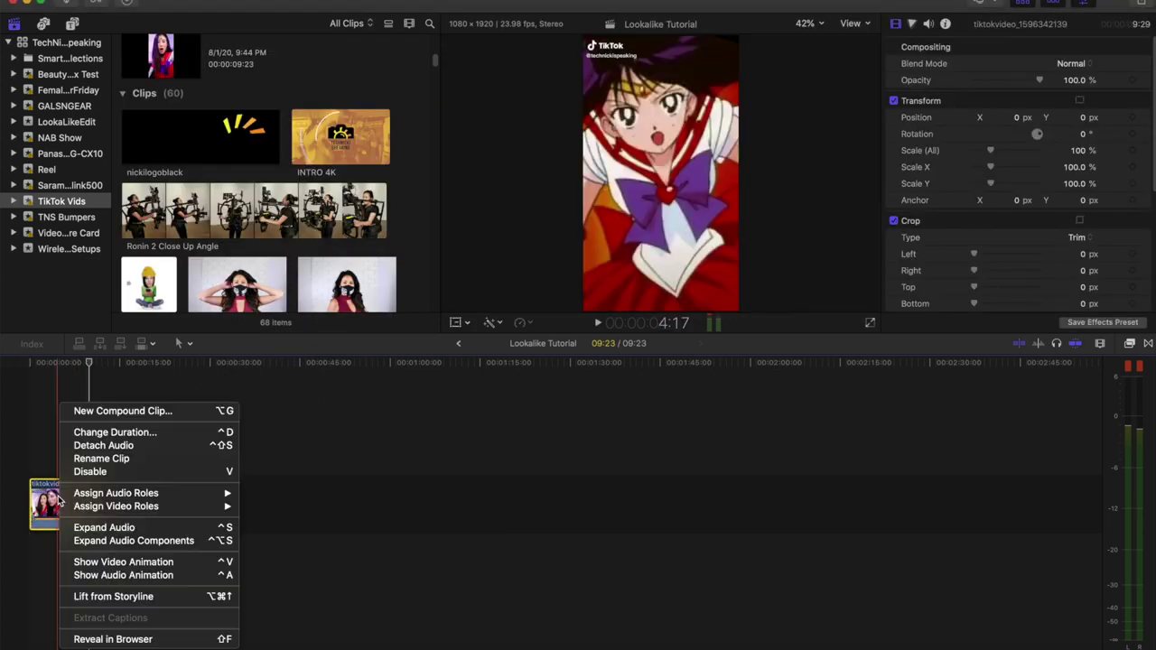
left_click(90, 446)
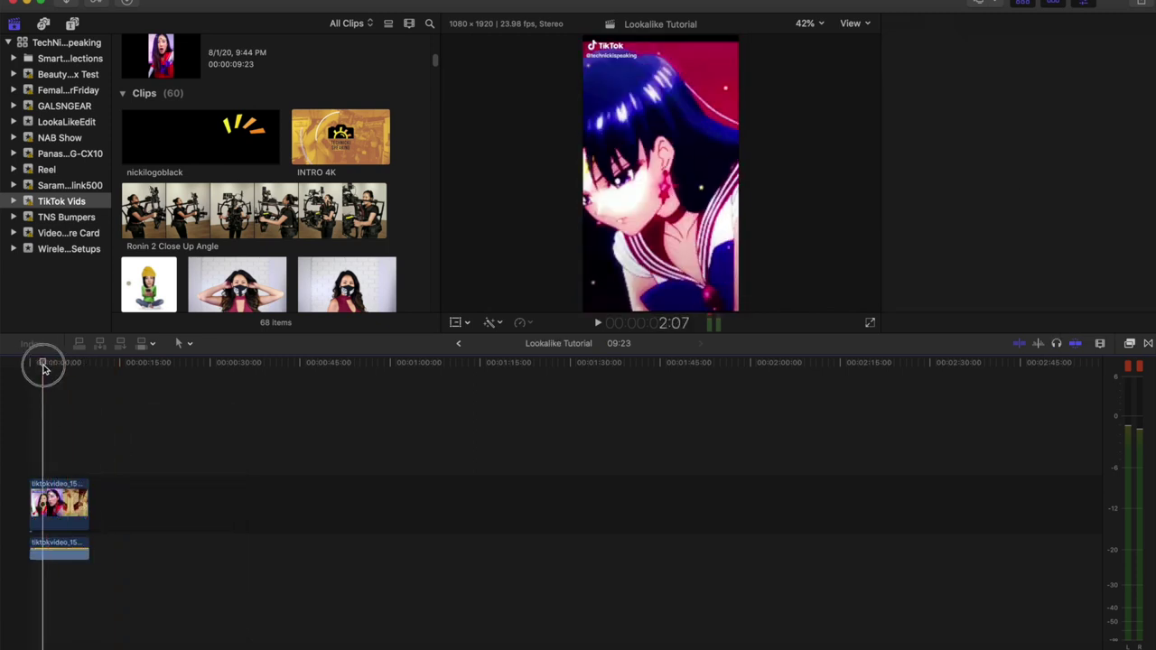
left_click_drag(44, 365, 28, 363)
key("cmd+4")
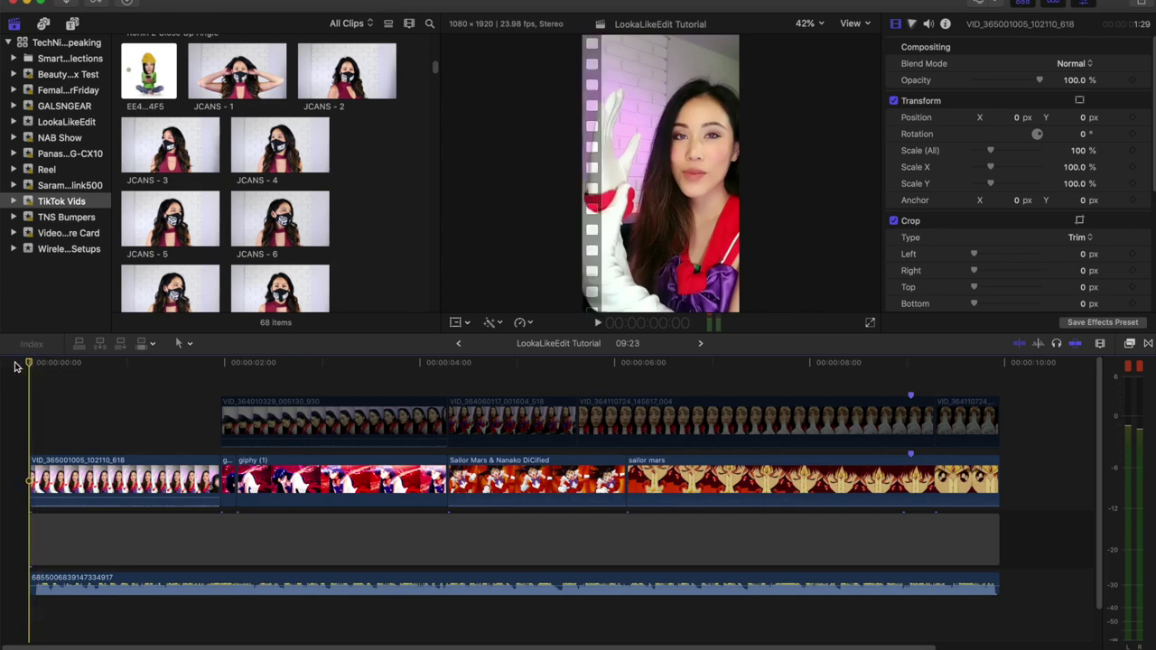
Step: Select the soundtrack clip and play the project back to mark its beats
left_click(61, 583)
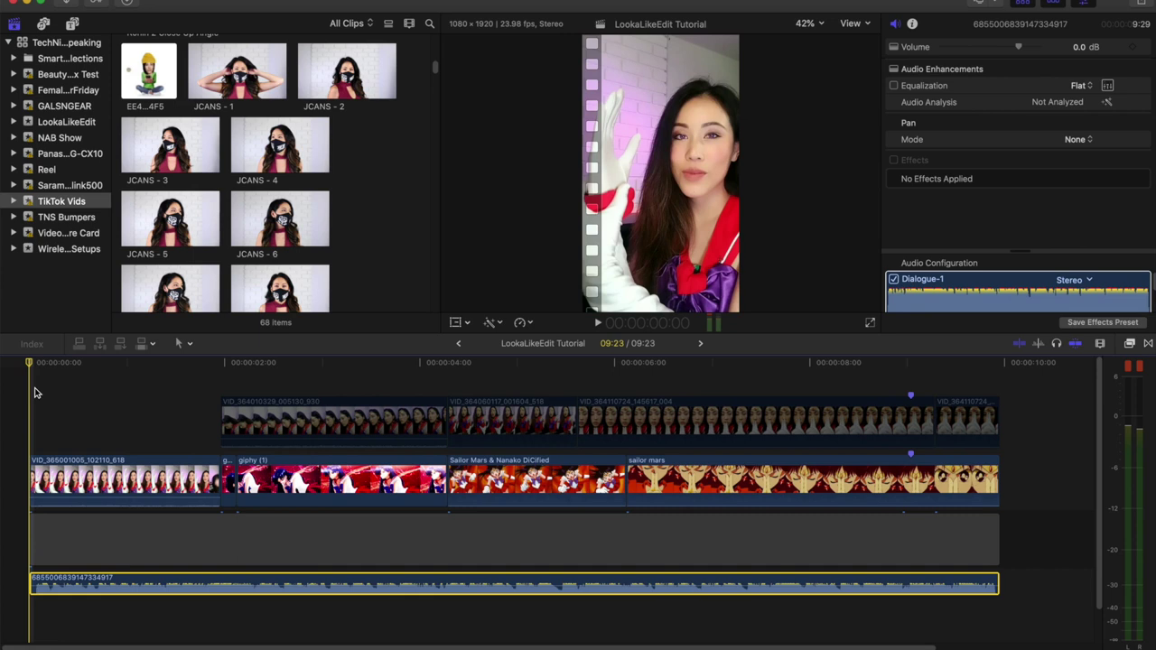
key("space")
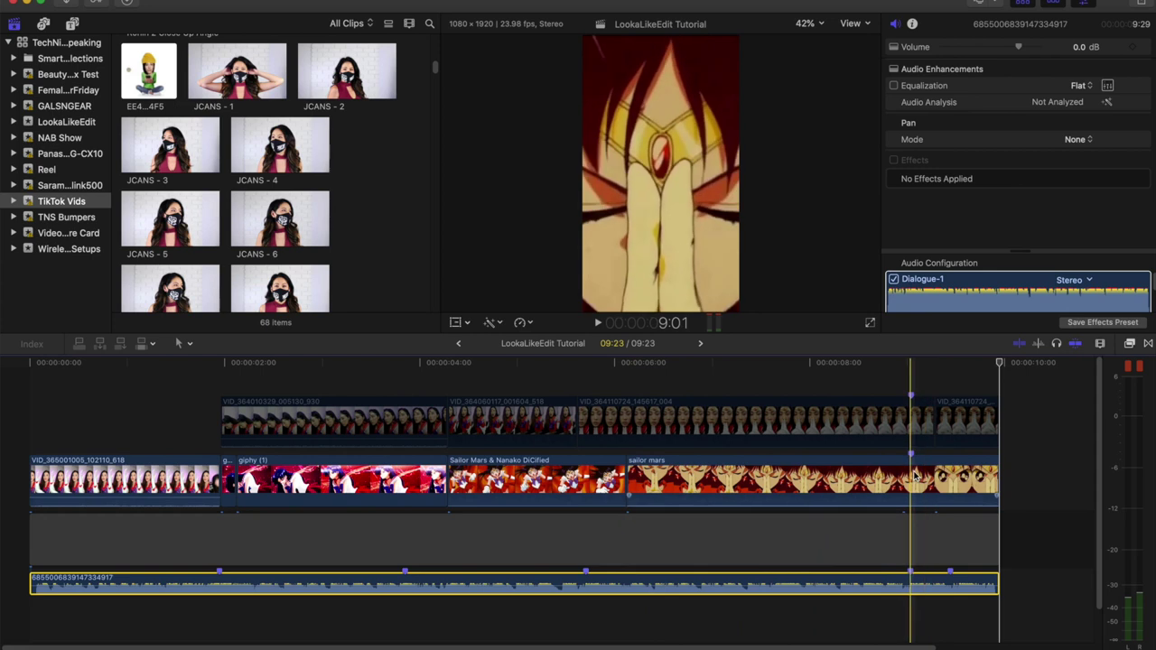
Step: Step frame by frame through the sailor mars clip, scrubbing to its end and back
left_click(912, 476)
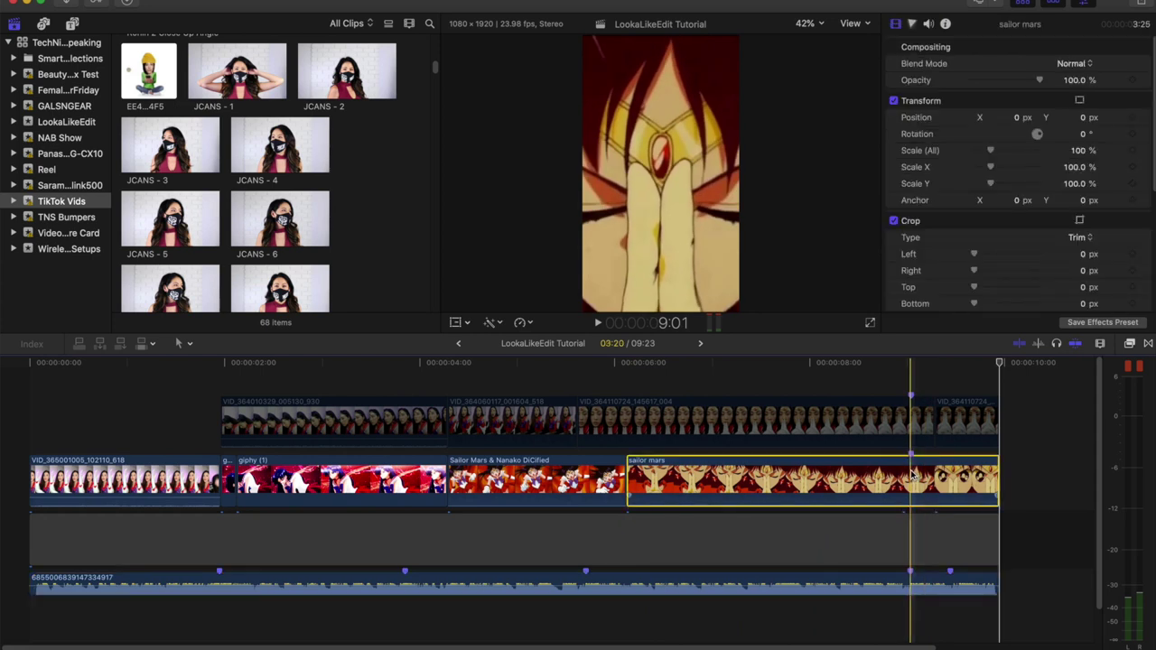
key("Right")
key("Right")
key("Right")
key("Right")
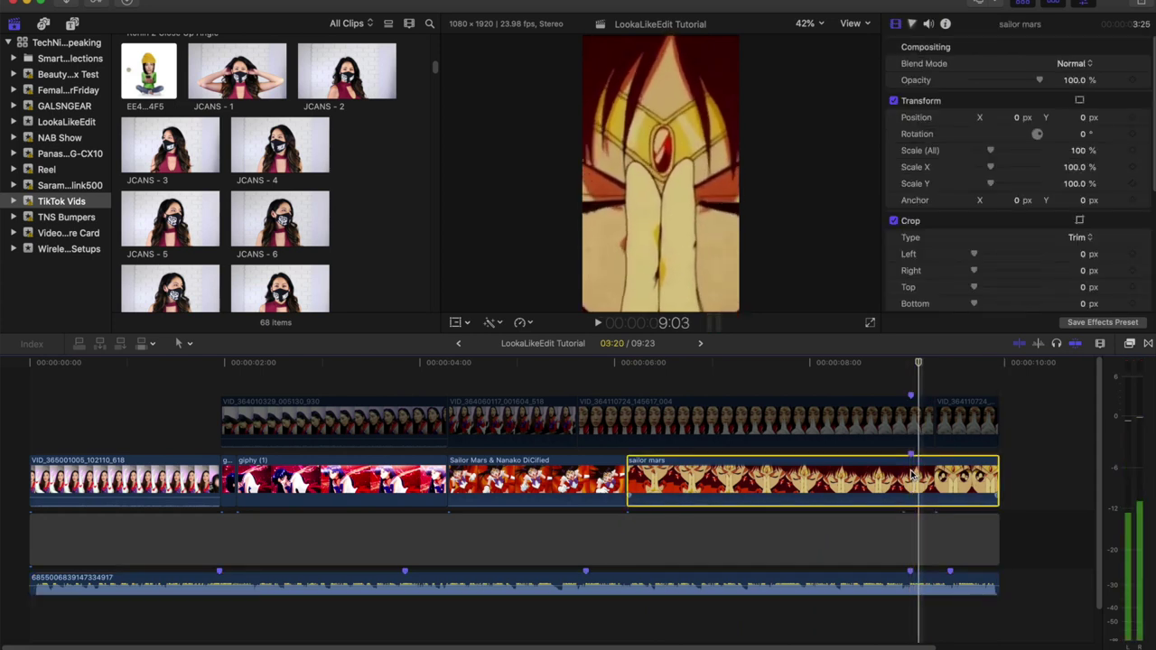
key("Left")
key("Left")
key("Left")
key("Left")
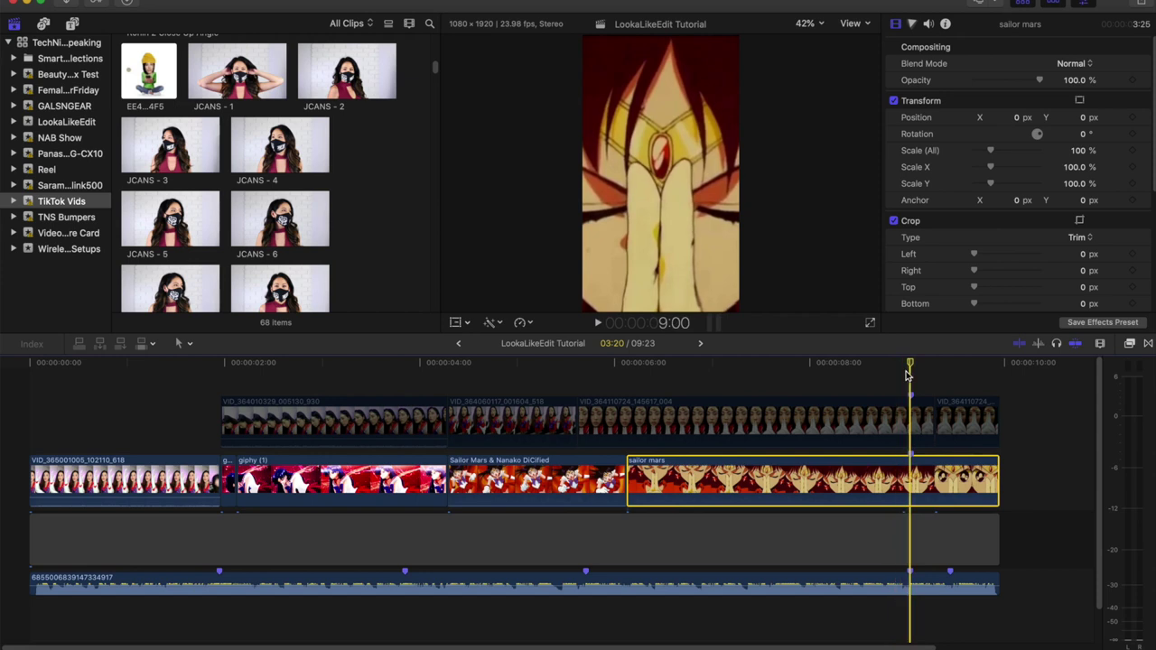
left_click_drag(908, 367, 644, 348)
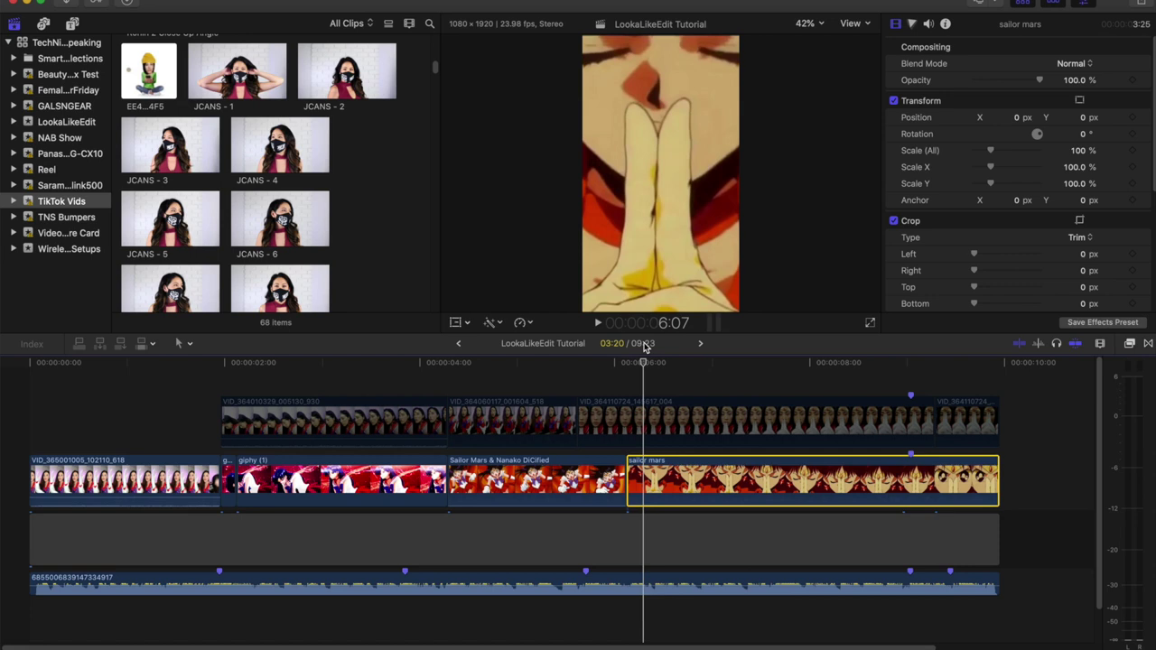
left_click_drag(231, 362, 405, 364)
Step: Browse YouTube's 'sailor mars' search results, then return to the Final Cut Pro edit
left_click(603, 642)
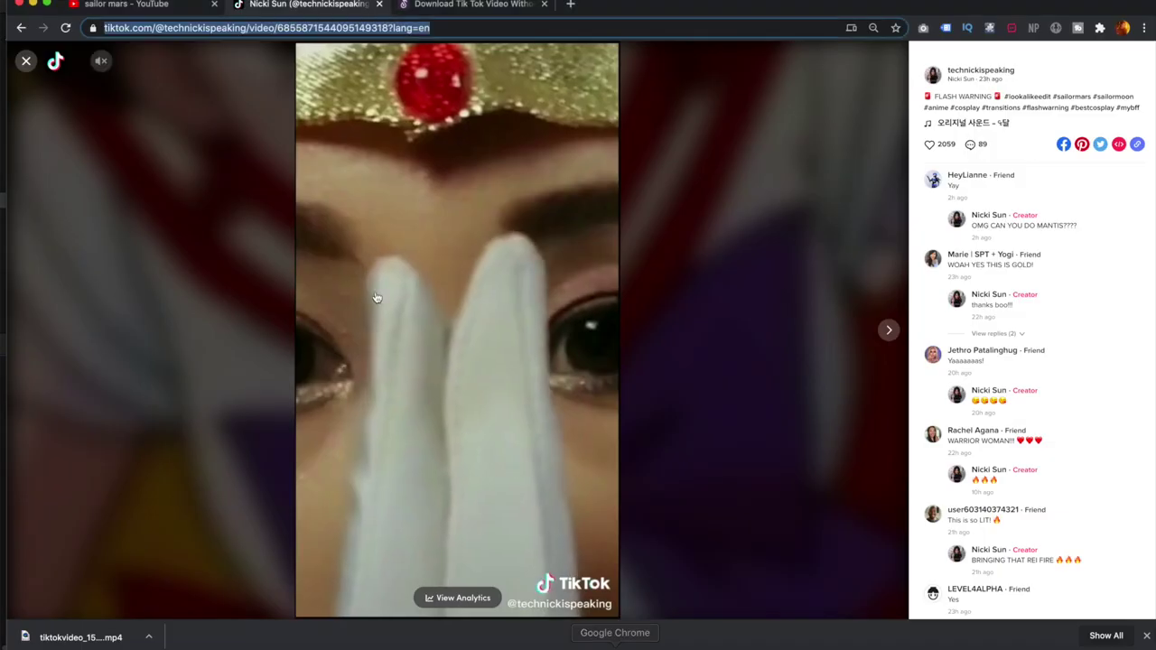
left_click(145, 4)
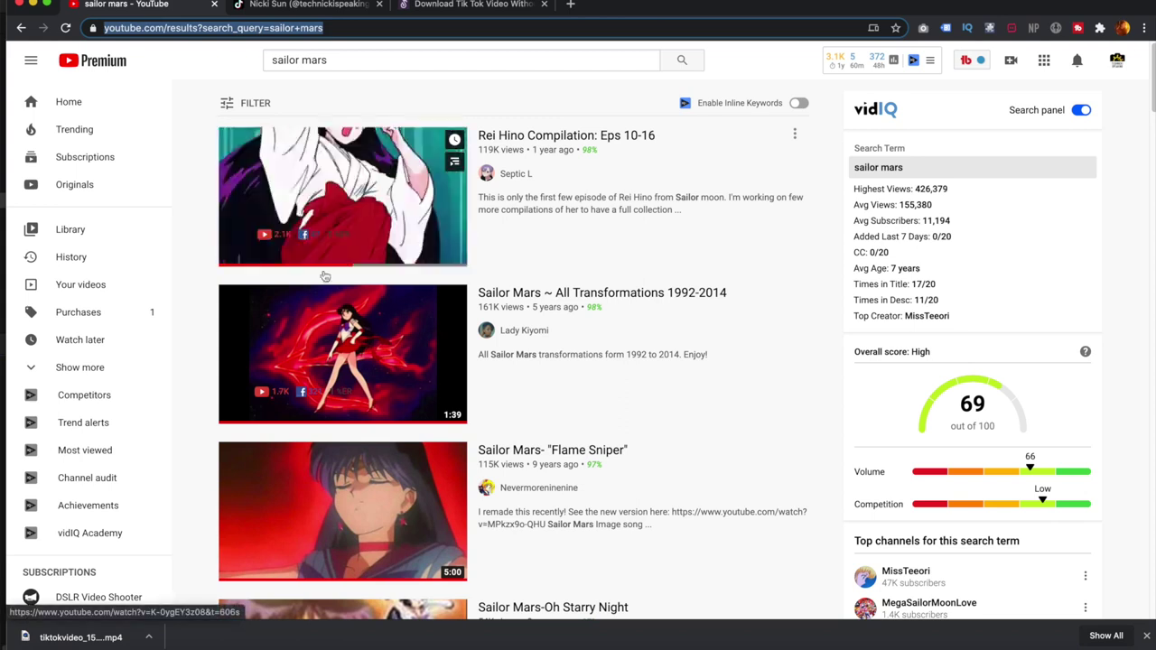
scroll(395, 441, "down", 5)
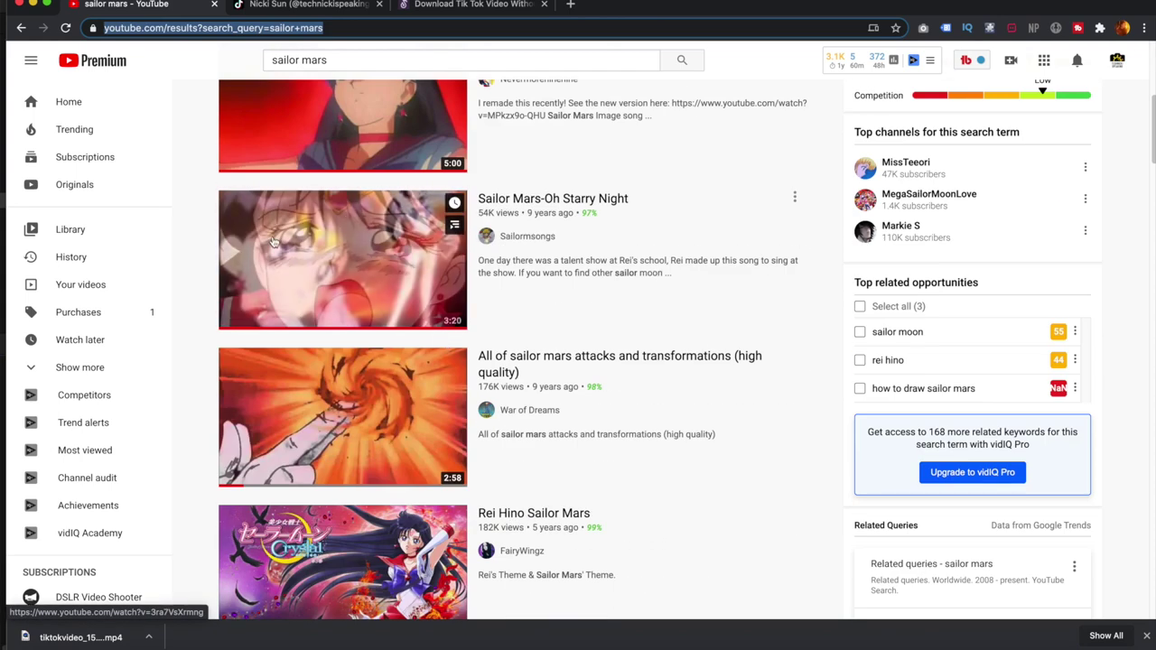
mouse_move(340, 203)
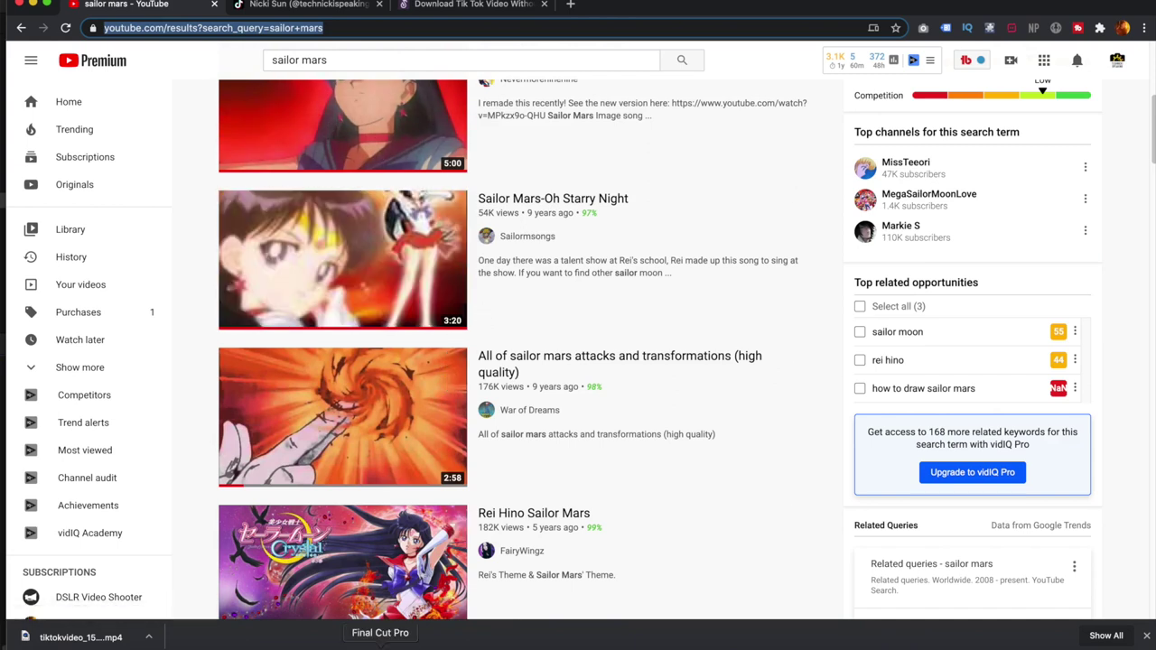
left_click(380, 645)
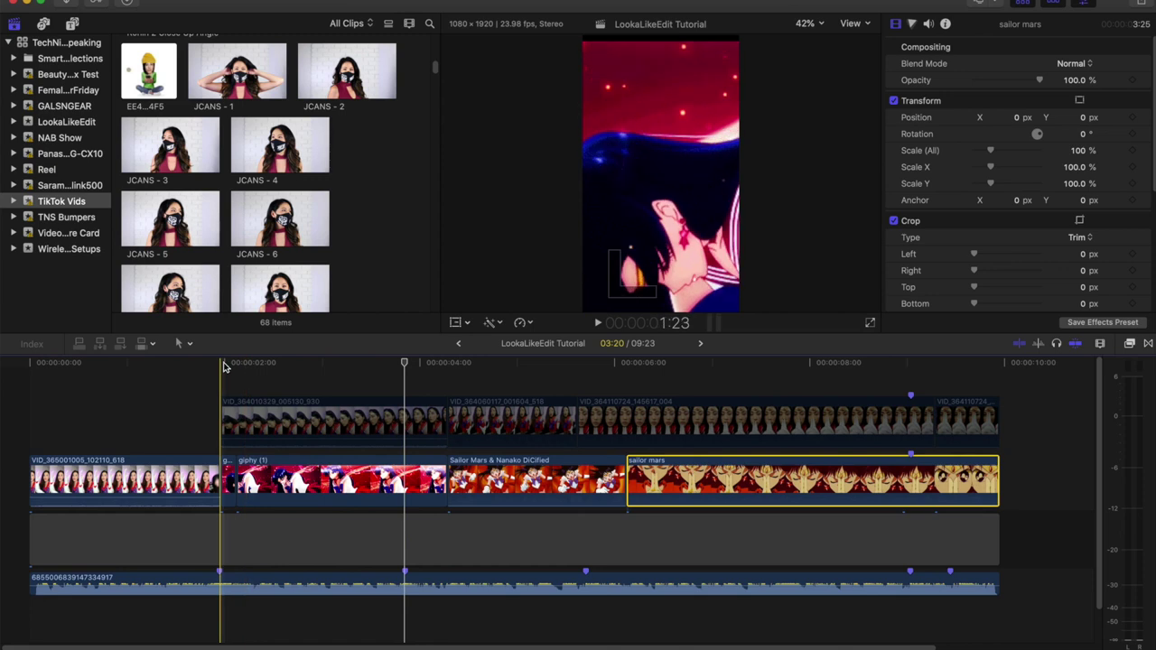
Step: Reveal the giphy (1) source clip and stack a copy of it above the storyline
left_click(386, 479)
key("shift+f")
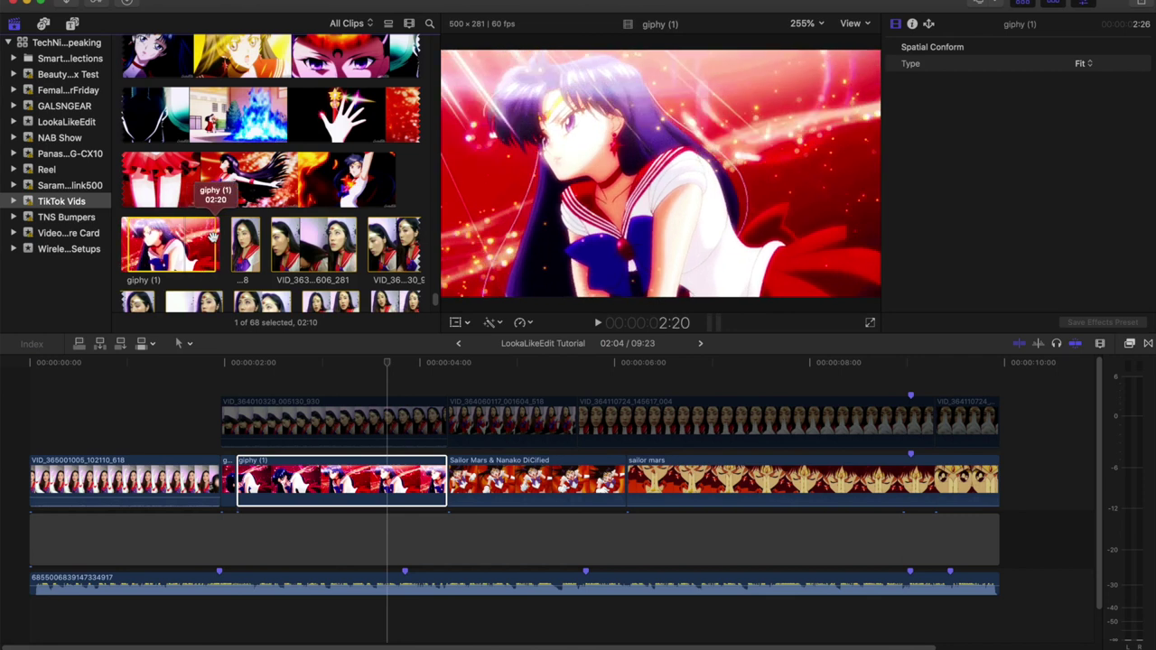
left_click_drag(190, 237, 238, 375)
mouse_move(317, 372)
left_mouse_down()
mouse_move(380, 370)
mouse_move(278, 369)
mouse_move(330, 372)
left_mouse_up()
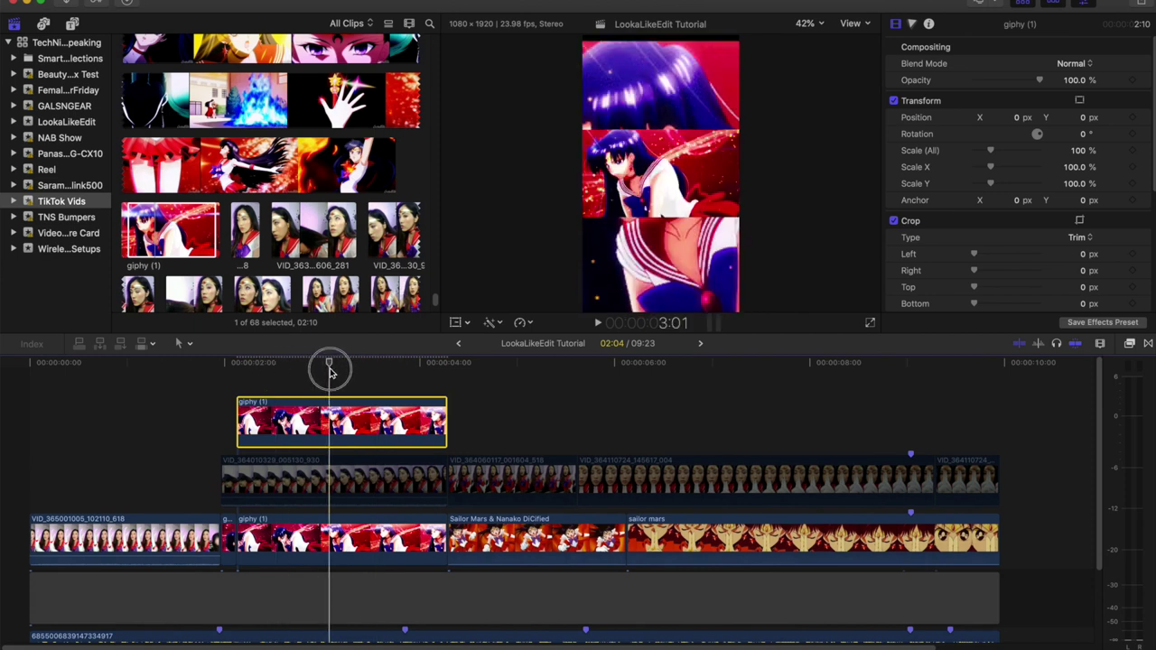
Step: Set the stacked giphy clip's Spatial Conform Type to Fill and preview it
scroll(1063, 153, "down", 5)
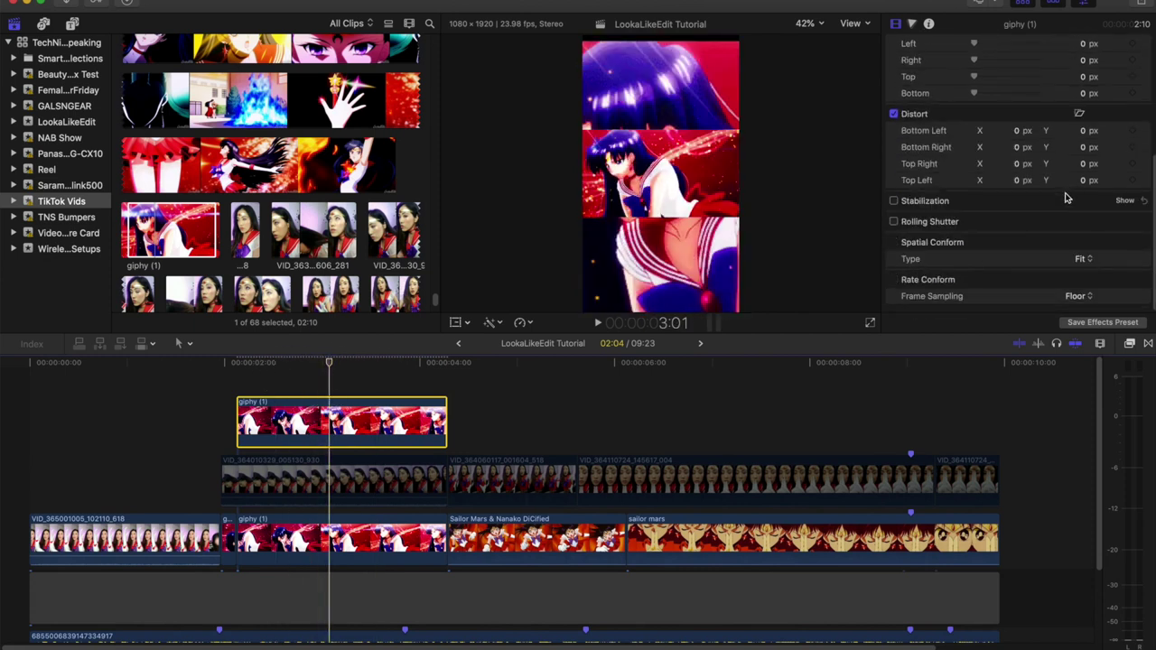
left_click(1081, 261)
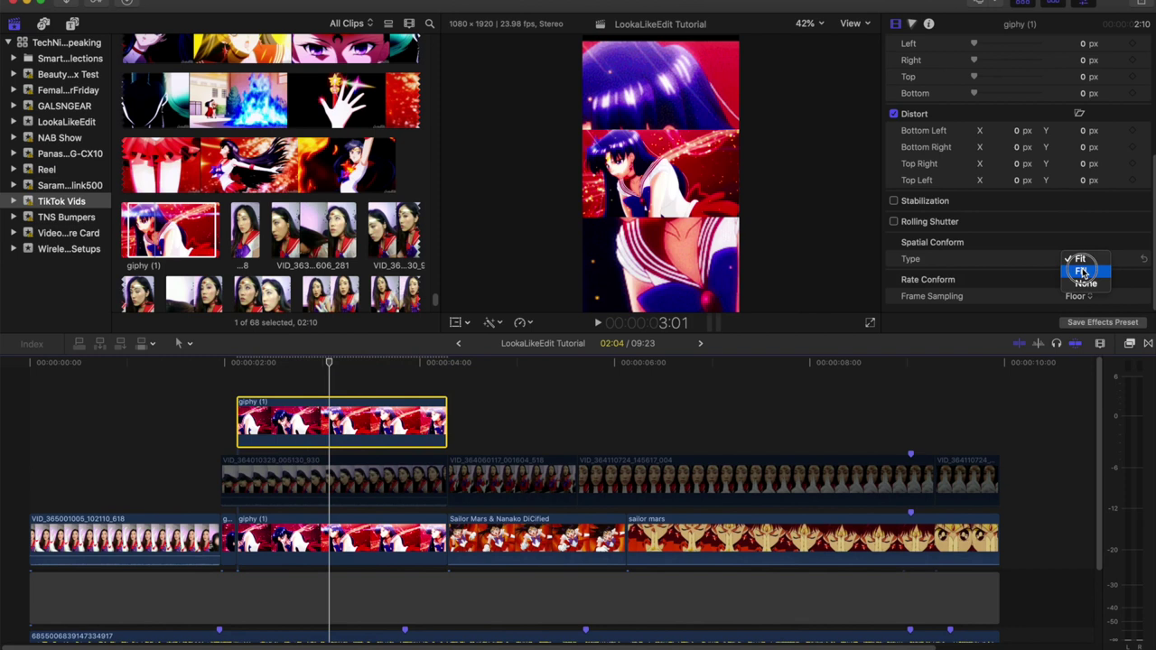
left_click(1081, 271)
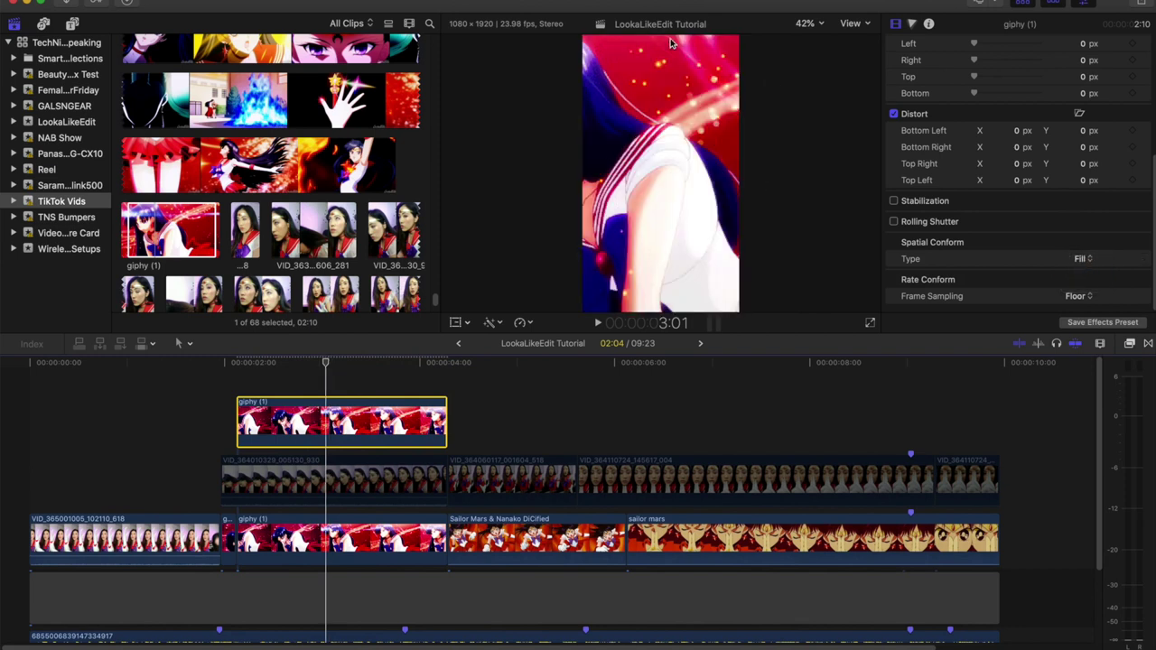
left_click_drag(300, 362, 379, 362)
Step: Move the stacked giphy (1) clip to Position X 702 px, Y -22 px, framing Sailor Mars's face
scroll(1050, 149, "up", 5)
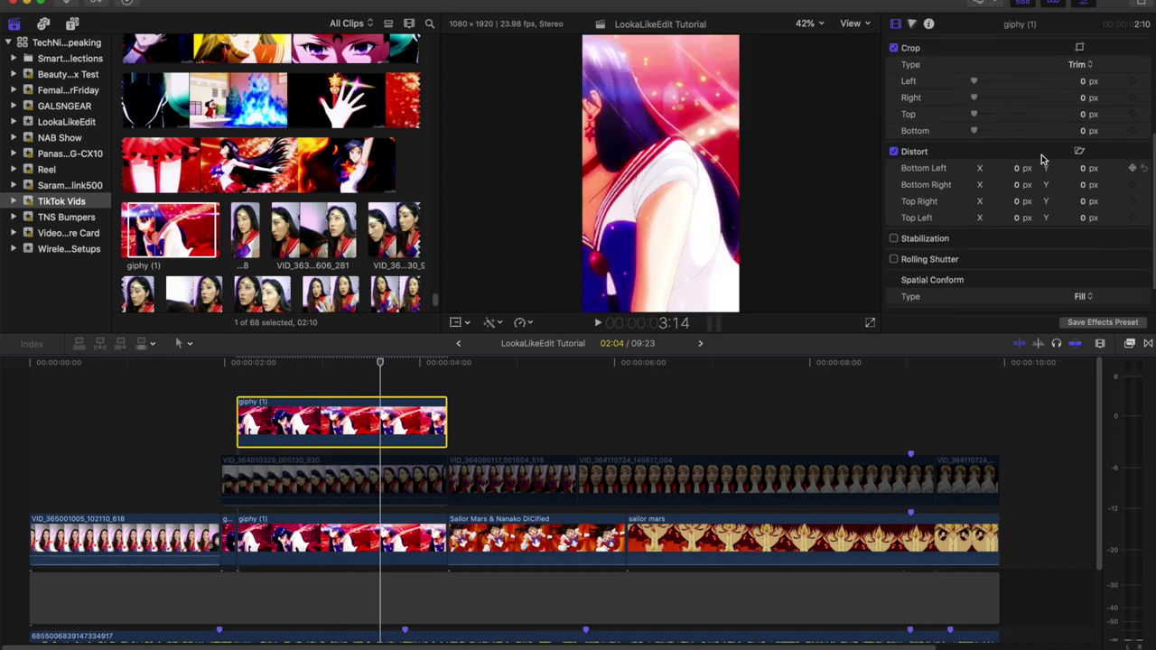
scroll(1032, 185, "up", 2)
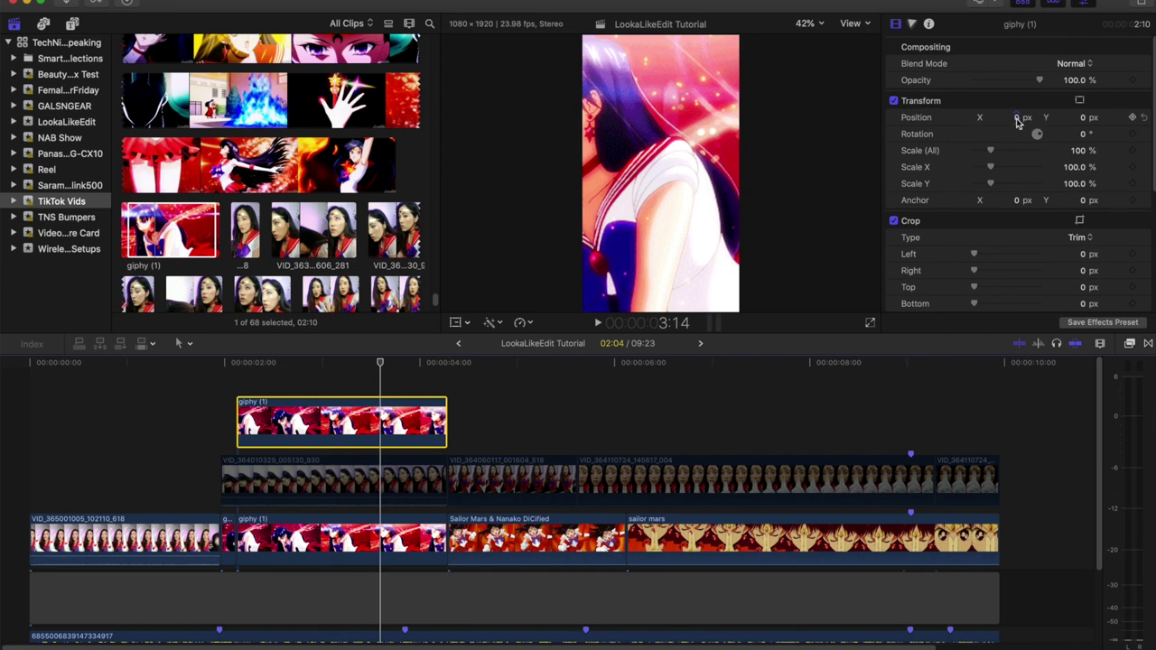
left_click(1018, 118)
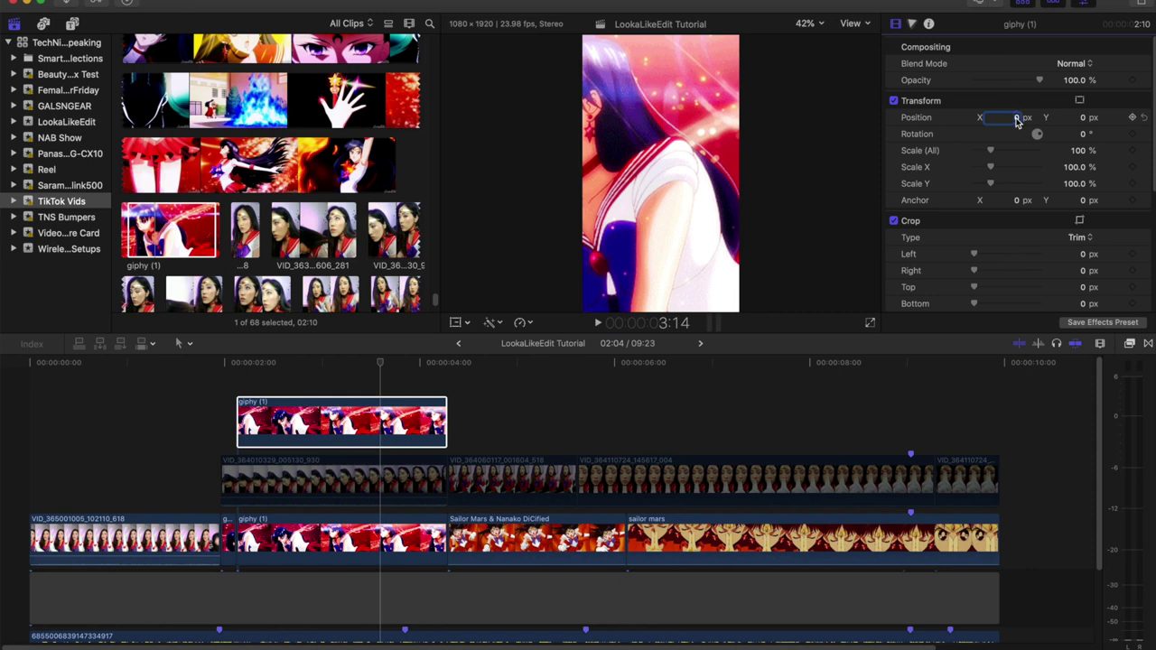
left_click_drag(1017, 119, 1154, 118)
mouse_move(442, 422)
left_mouse_down()
mouse_move(427, 421)
mouse_move(448, 421)
left_mouse_up()
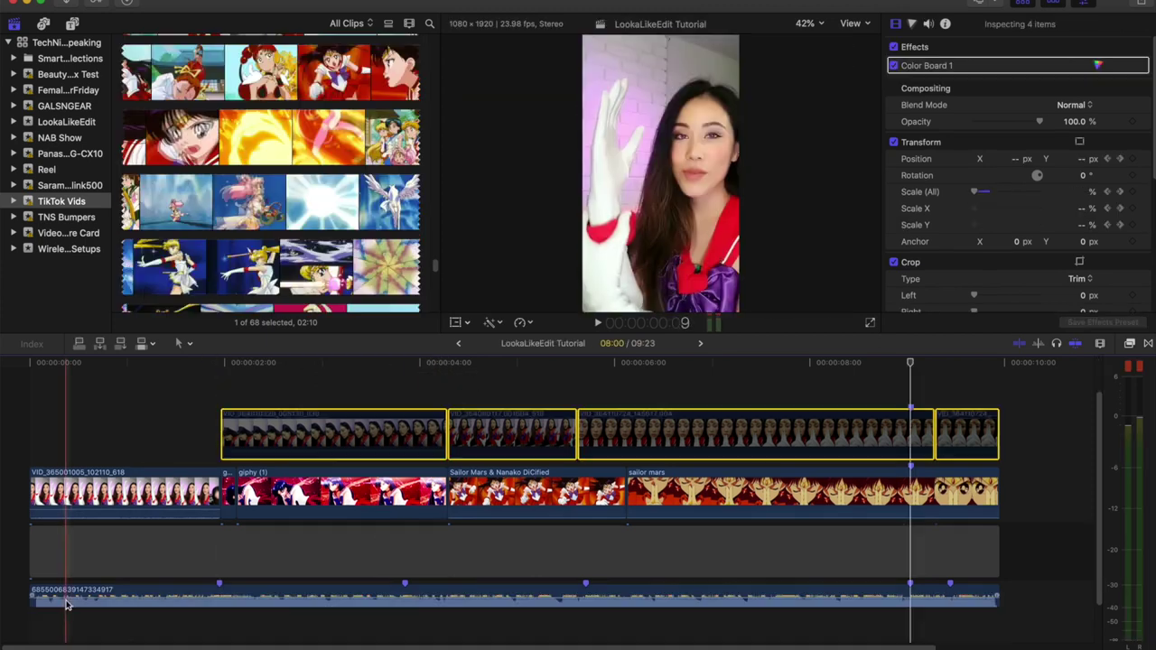
Step: Scrub through the cosplay-over-anime edit from end to start, then play from the anime section
left_click_drag(432, 584, 937, 596)
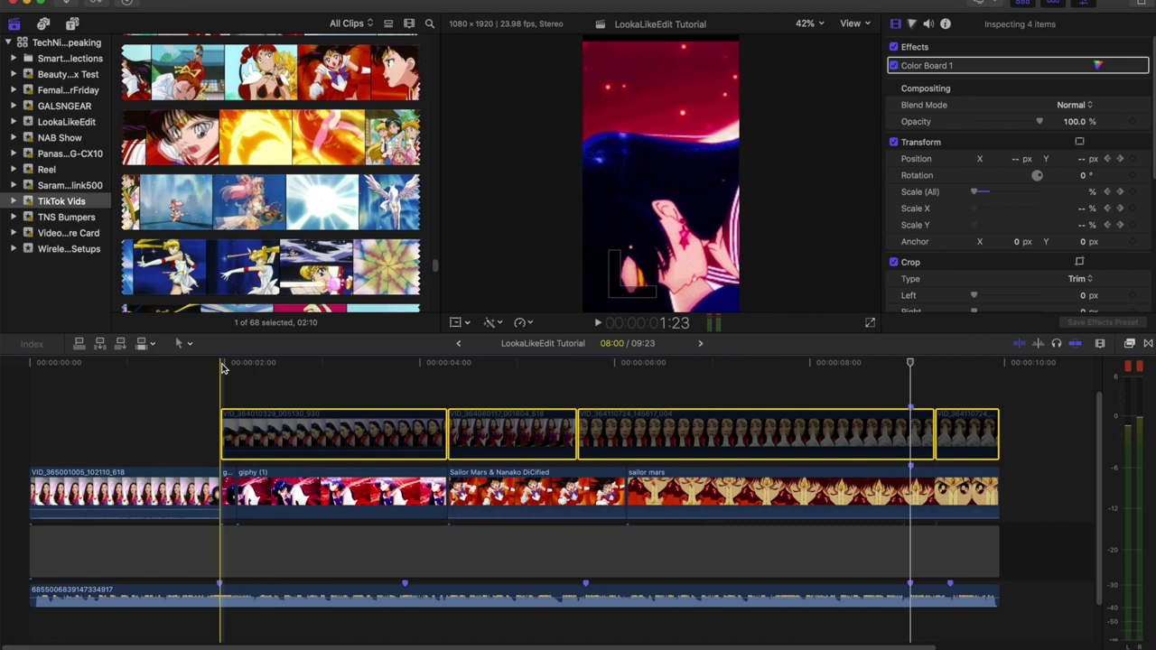
left_click_drag(223, 365, 942, 376)
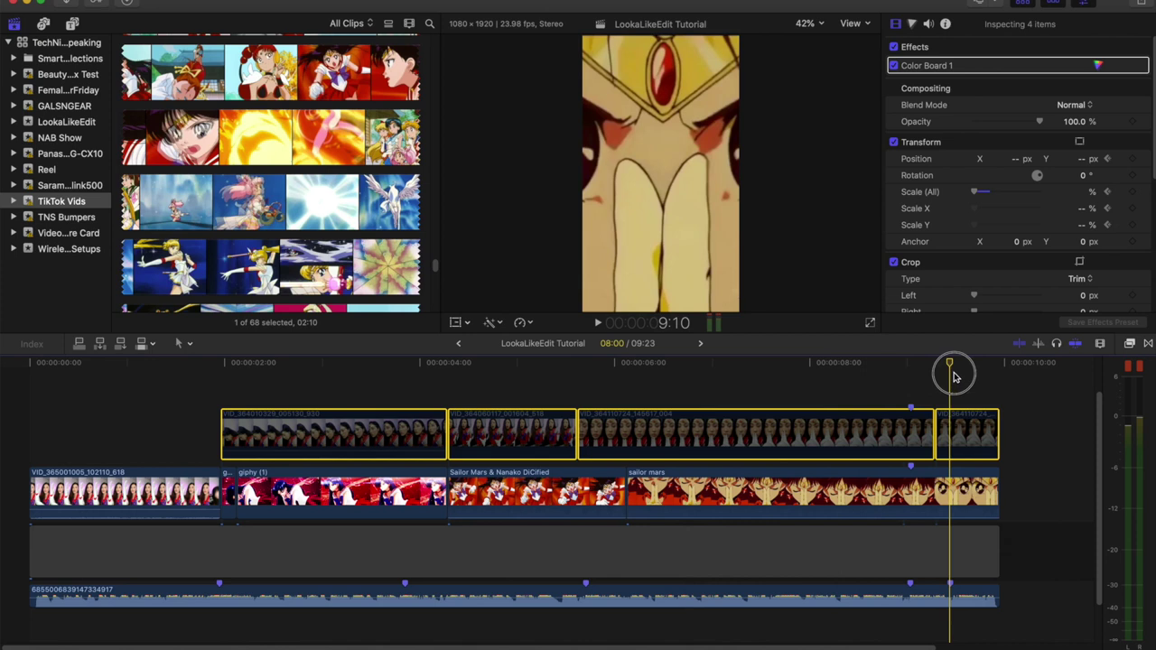
left_click_drag(954, 377, 988, 383)
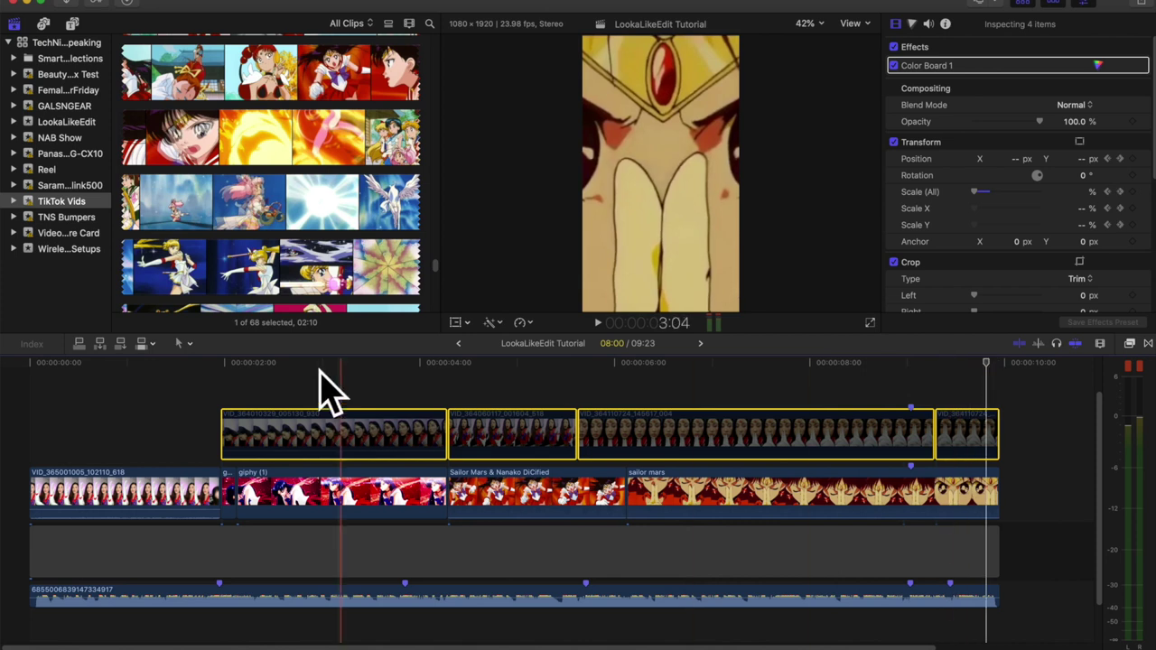
left_click_drag(36, 366, 221, 376)
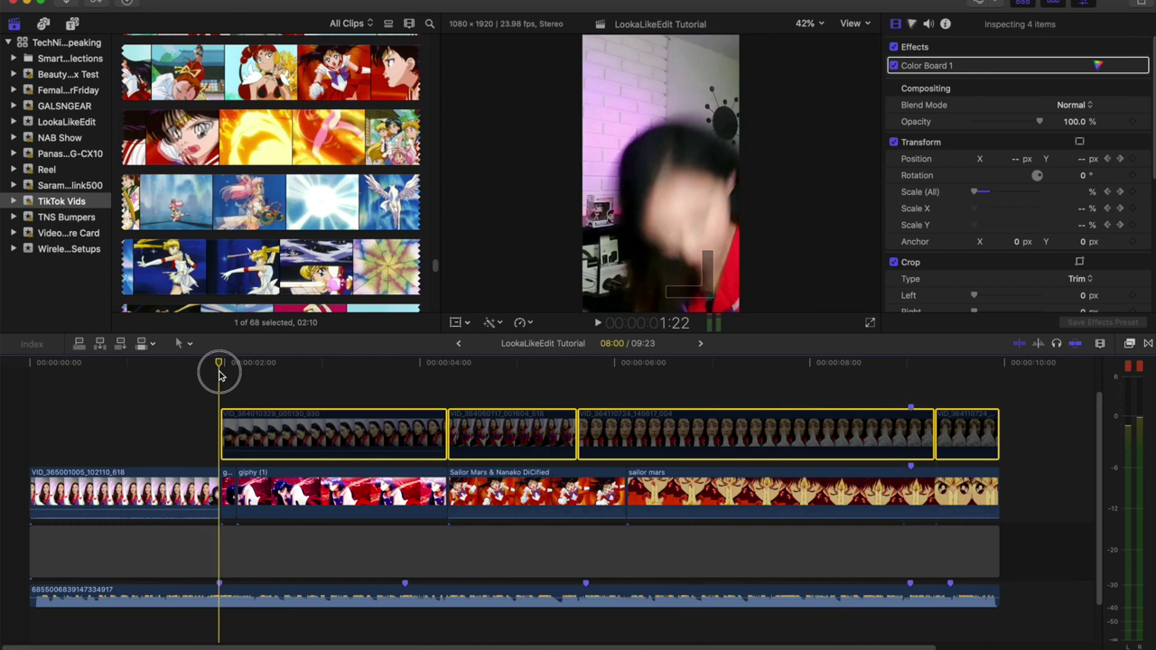
left_click_drag(221, 375, 150, 371)
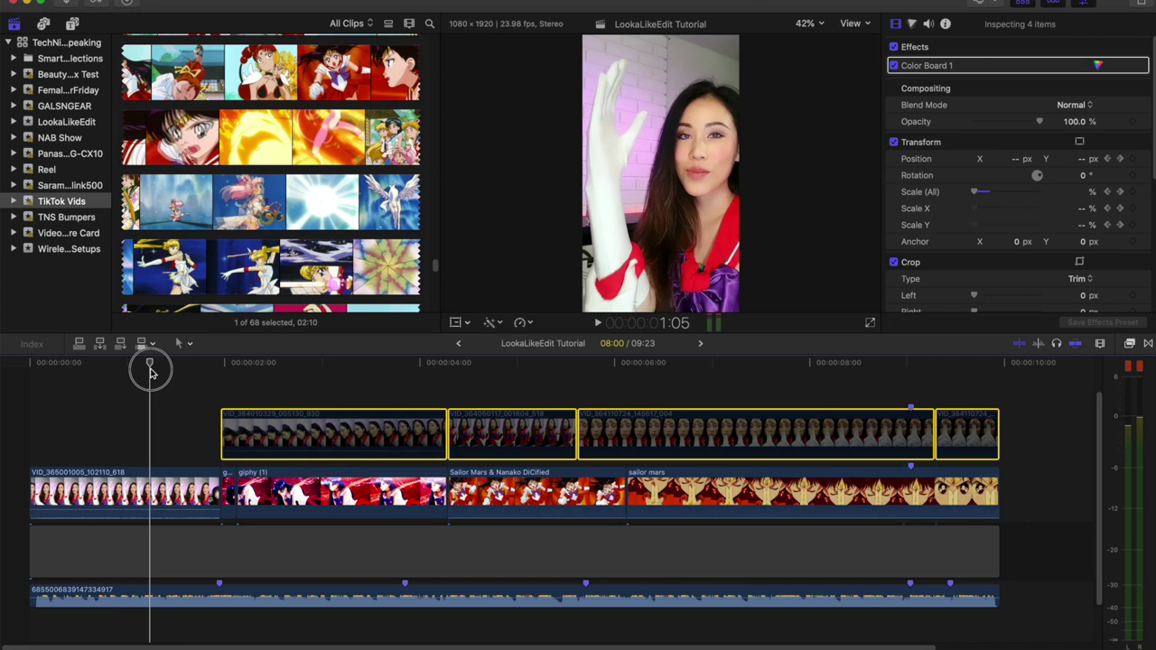
left_click_drag(150, 371, 194, 391)
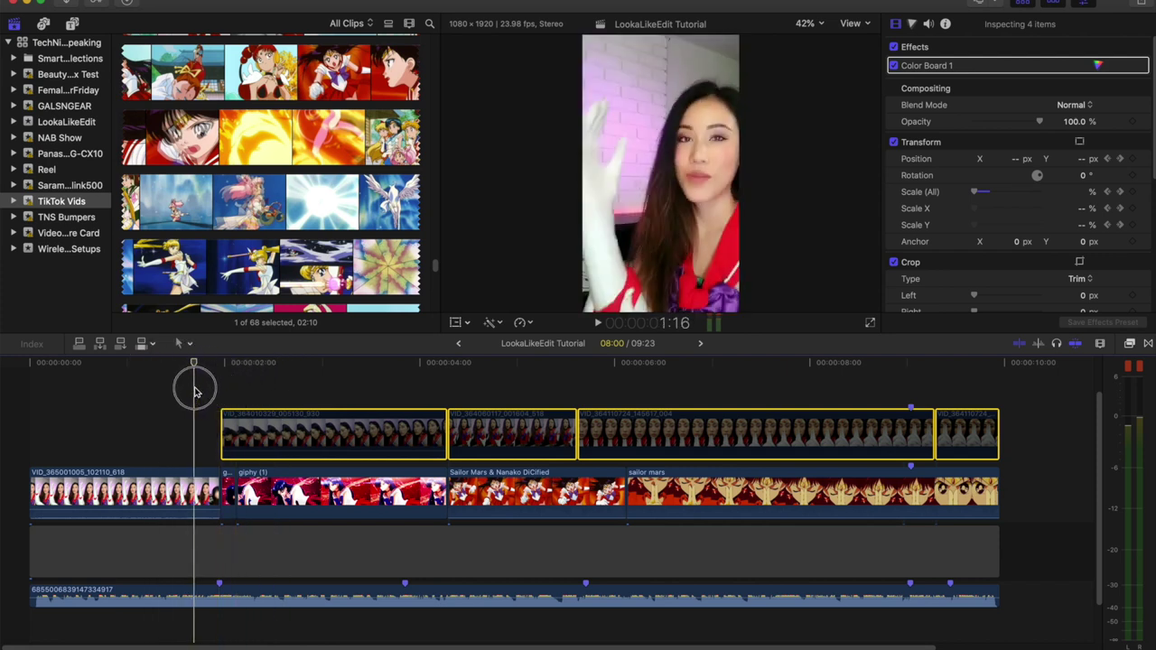
key("space")
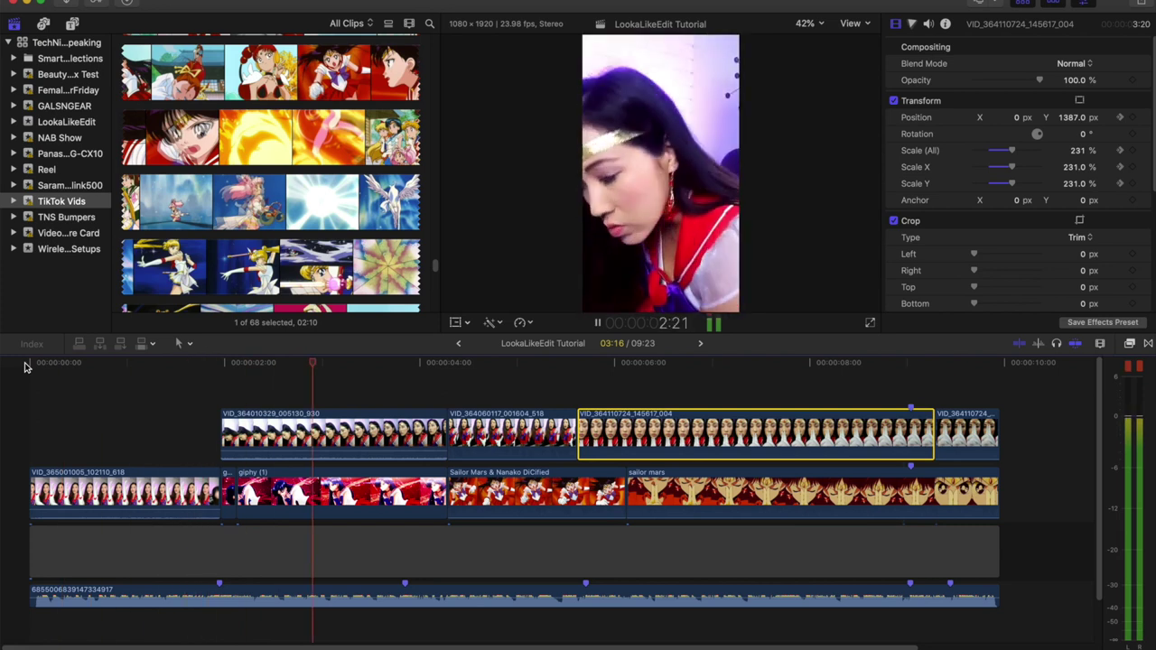
Step: Stop playback near two seconds and scrub back to where the cosplay clip starts
left_click(227, 362)
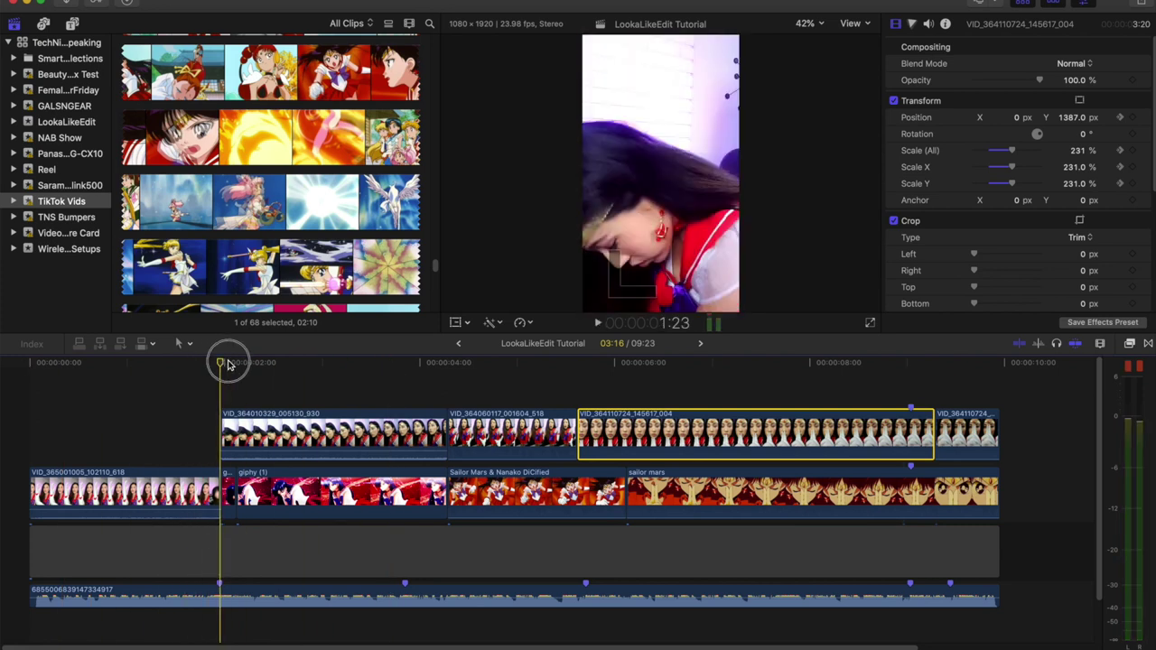
left_click_drag(228, 362, 33, 364)
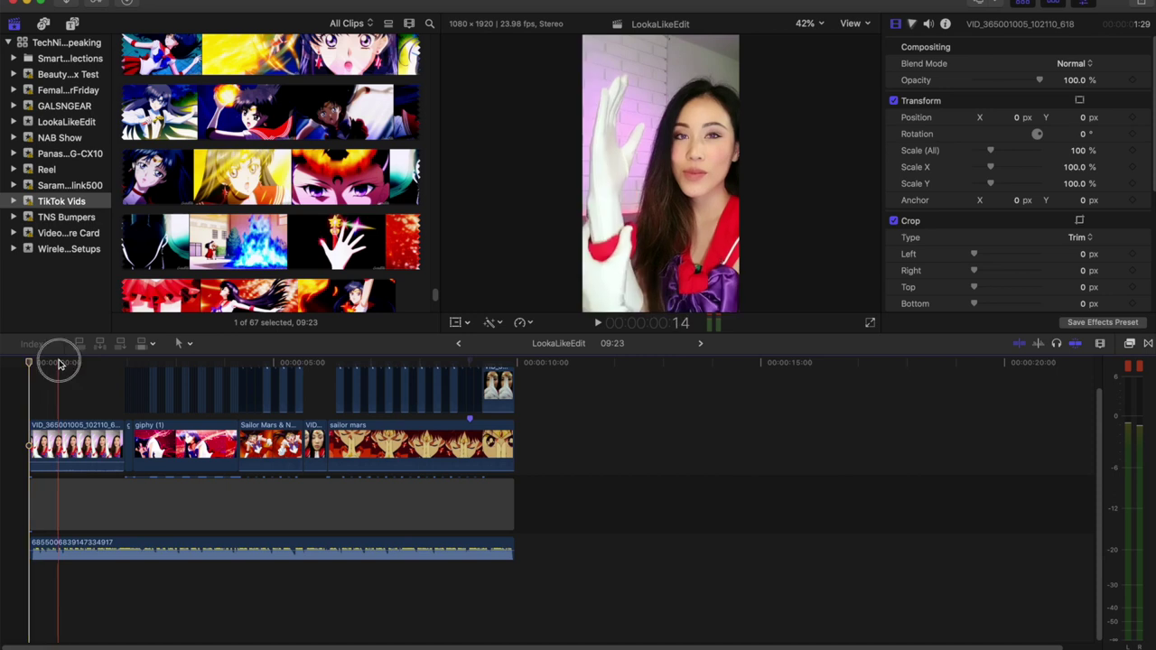
Step: Scrub through the opening of the finished LookaLikeEdit project
left_click_drag(60, 364, 37, 379)
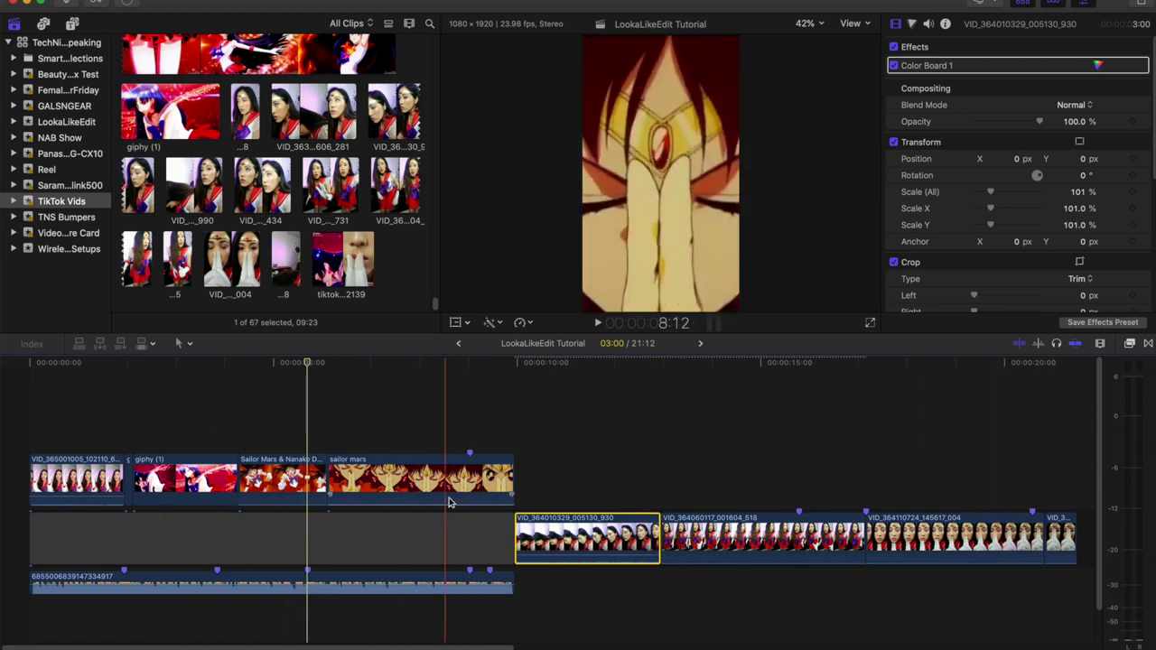
Step: Jump to the start of the anime section and play the edit from there
left_click(135, 364)
key("space")
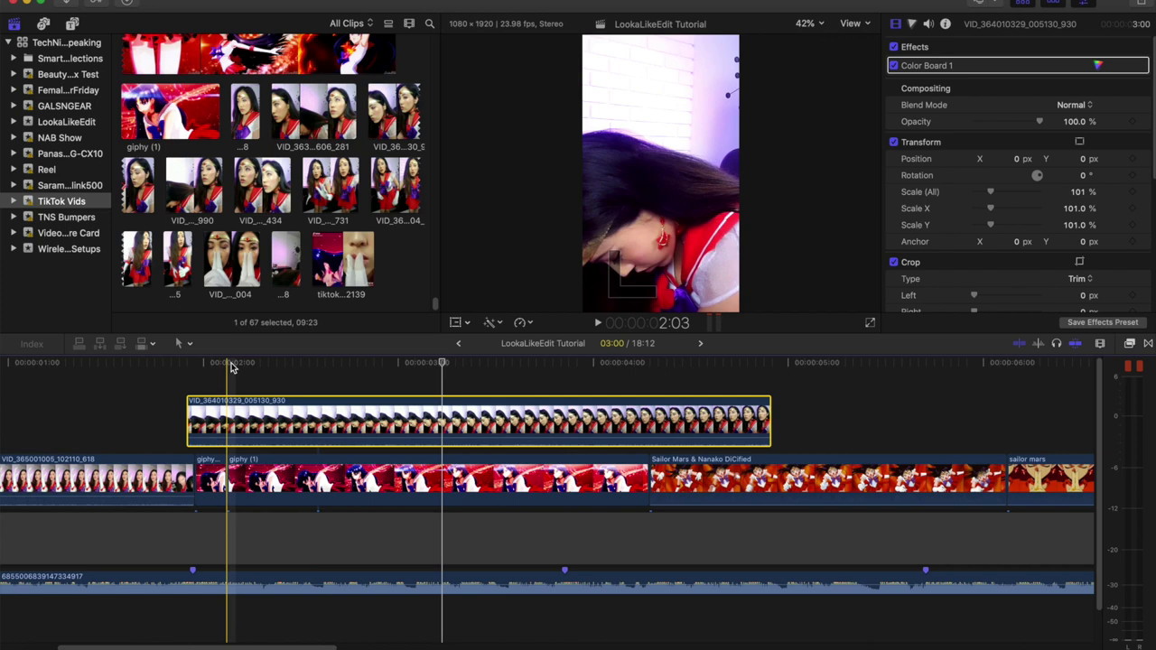
Step: Lower the cosplay clip's opacity to about 43% and check an earlier overlap frame
left_click_drag(1043, 125, 996, 120)
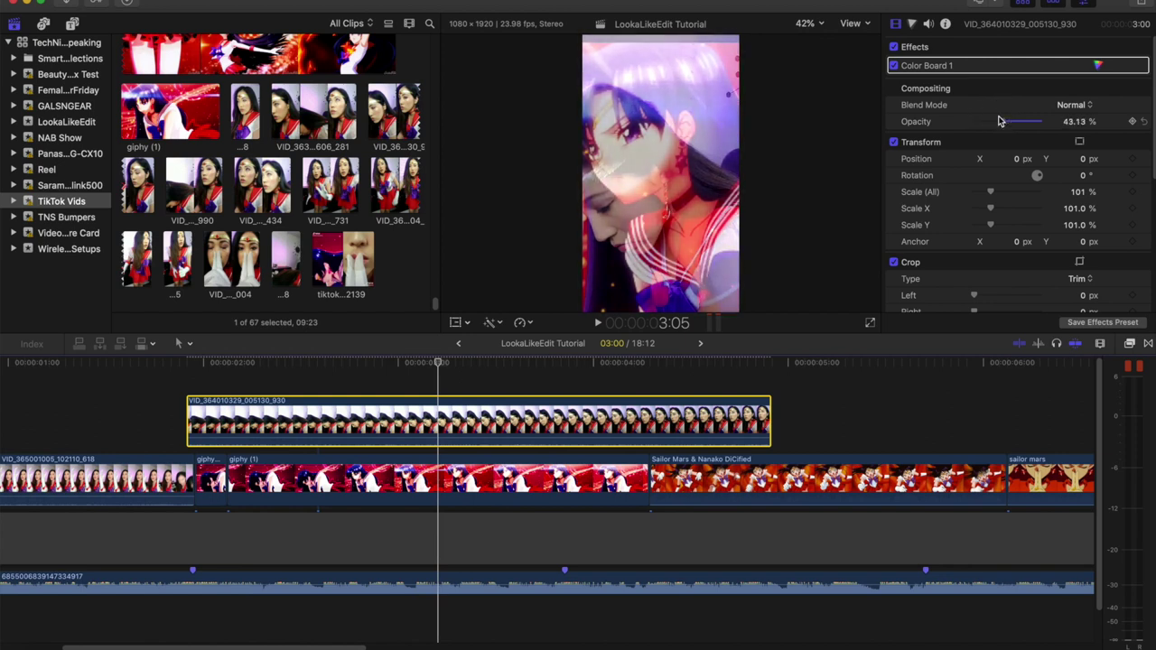
left_click_drag(412, 364, 603, 343)
Step: Shift the cosplay overlay three frames earlier and raise it to Y 400 px
left_click_drag(603, 420, 578, 419)
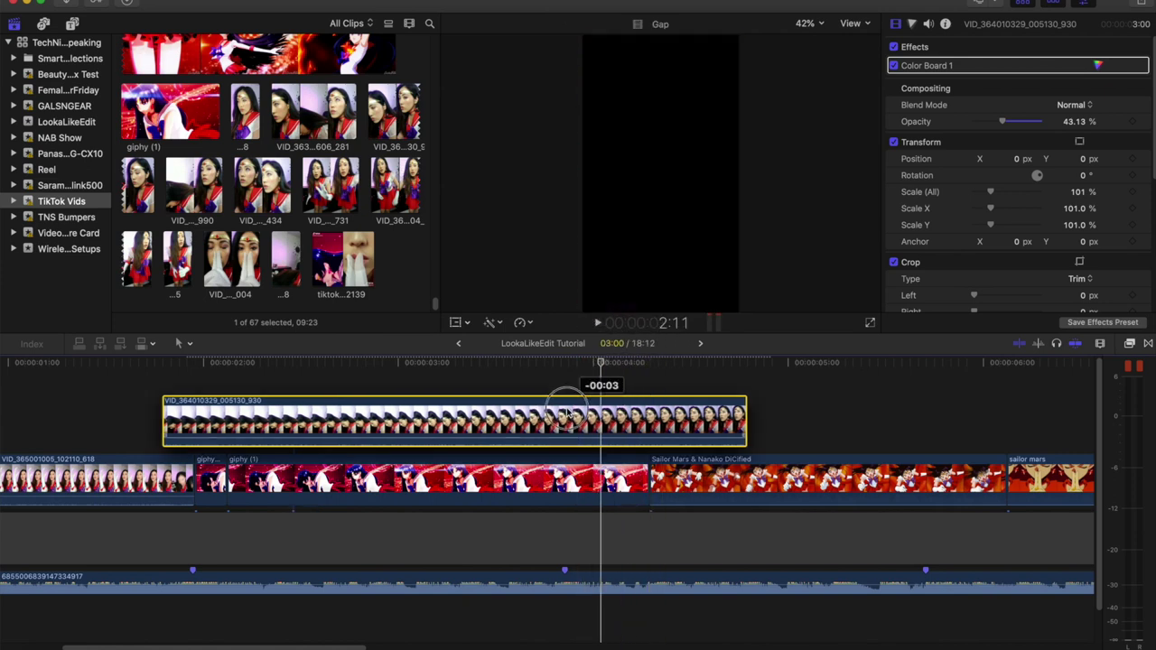
left_click(474, 362)
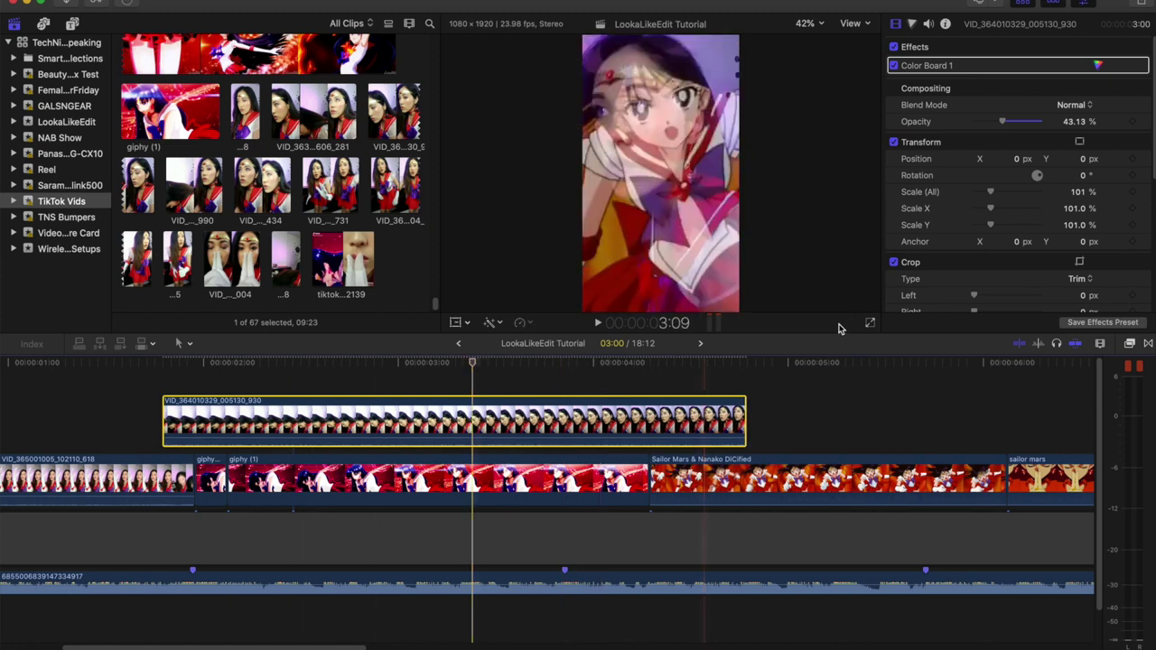
left_click_drag(997, 189, 1004, 195)
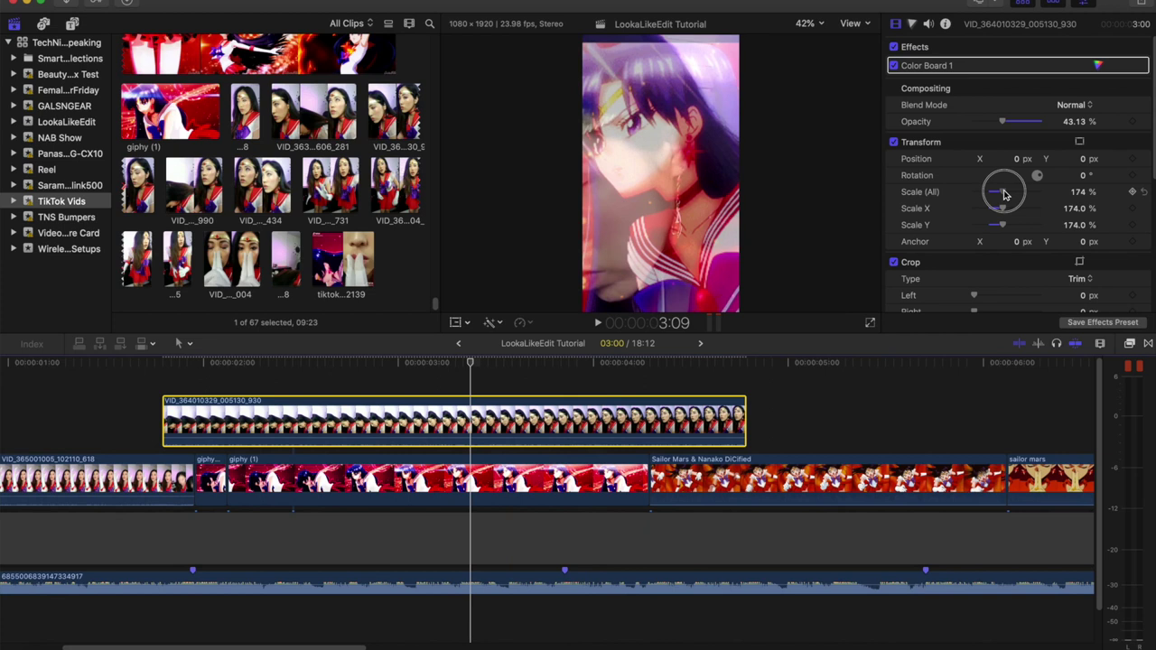
mouse_move(1004, 194)
left_mouse_down()
mouse_move(988, 189)
mouse_move(997, 193)
left_mouse_up()
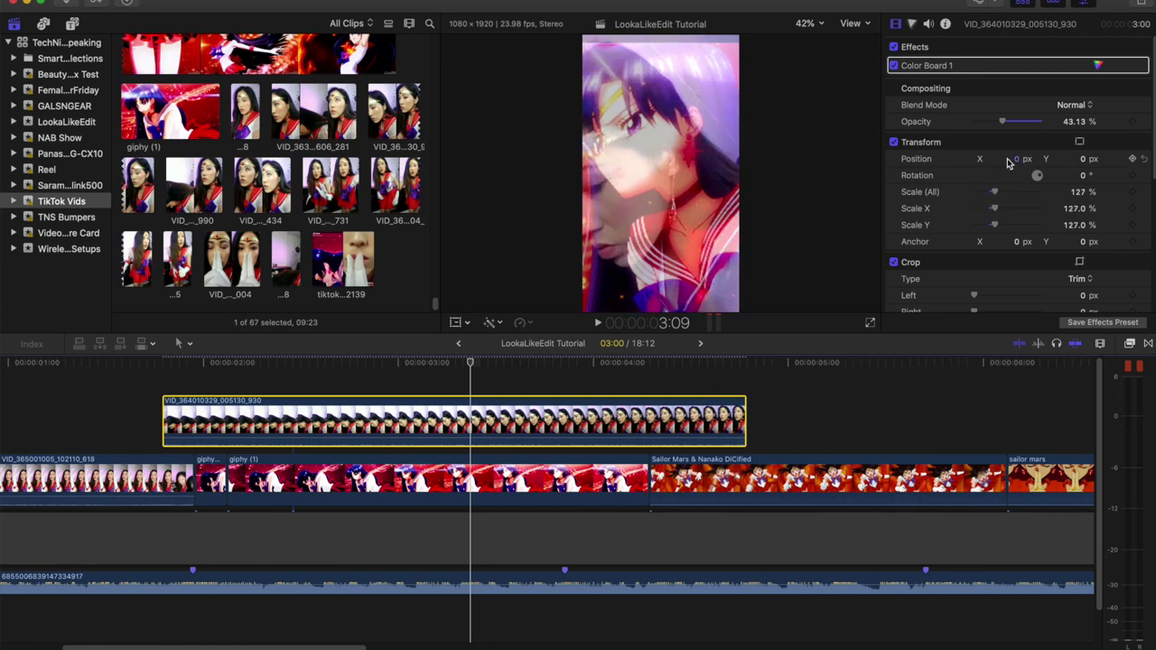
left_click(1077, 159)
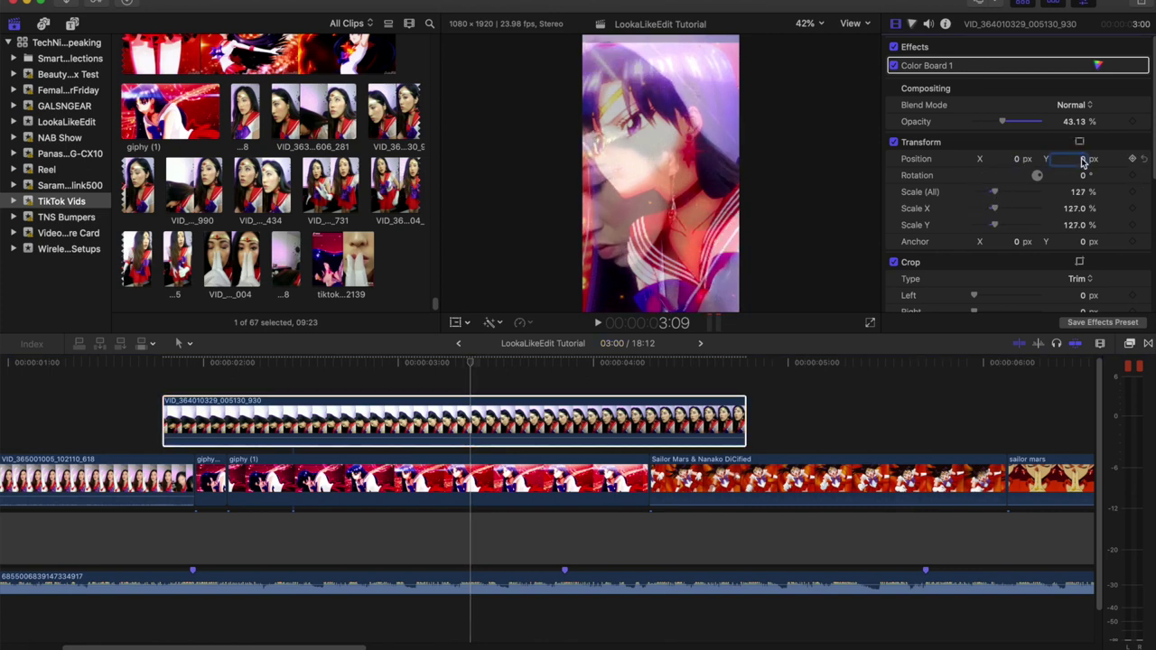
left_click_drag(1077, 159, 1050, 170)
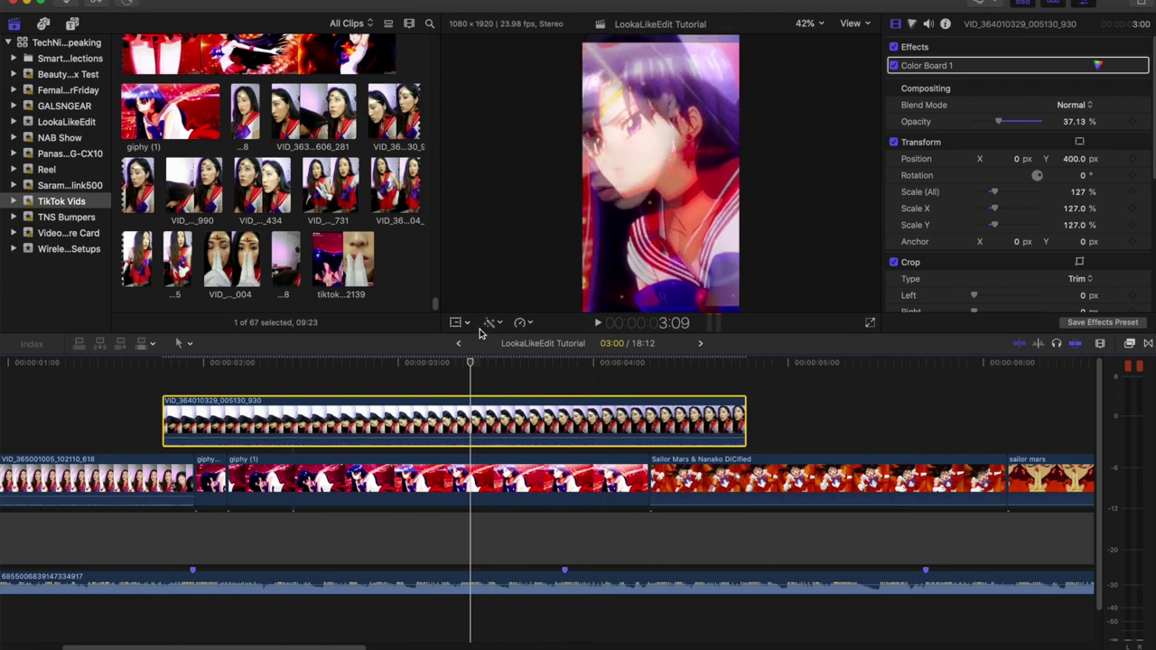
Step: Enlarge the giphy (1) clip to 135% and trim both ends of the cosplay overlay shorter
left_click(495, 474)
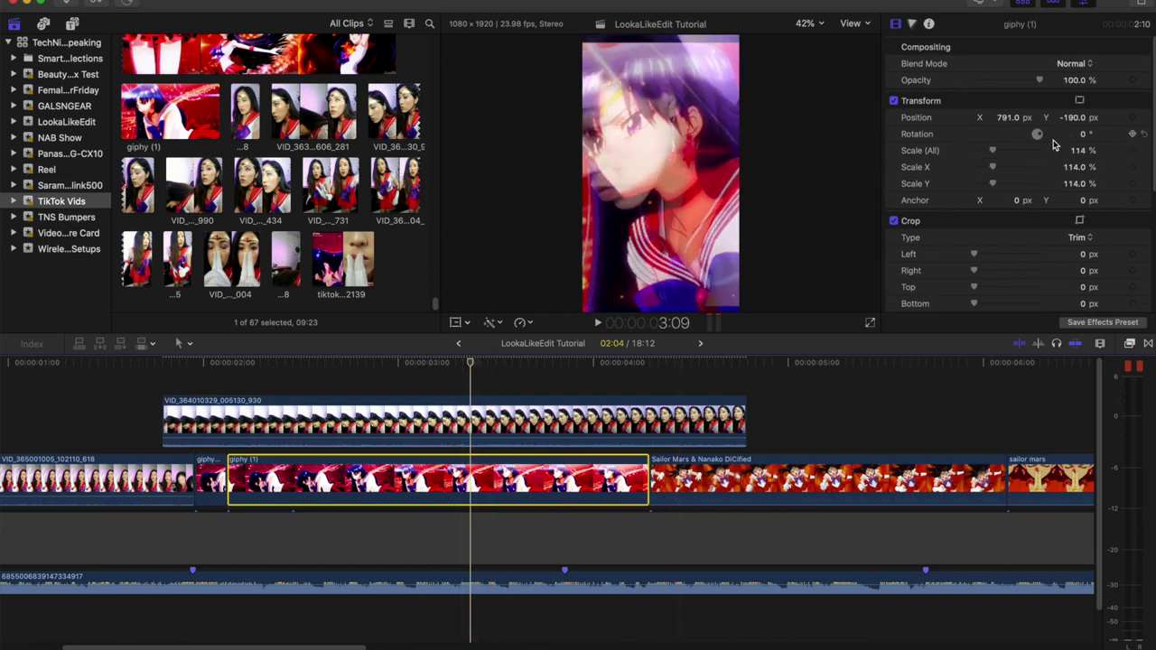
left_click_drag(991, 155, 996, 153)
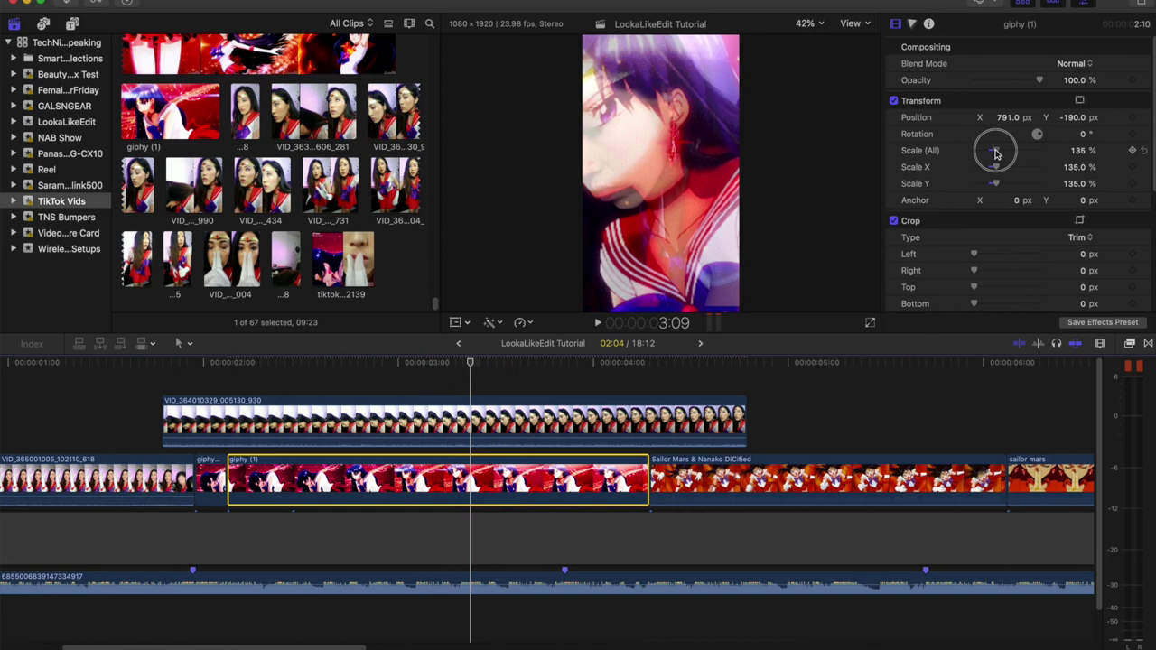
left_click_drag(165, 420, 195, 420)
left_click_drag(746, 420, 648, 419)
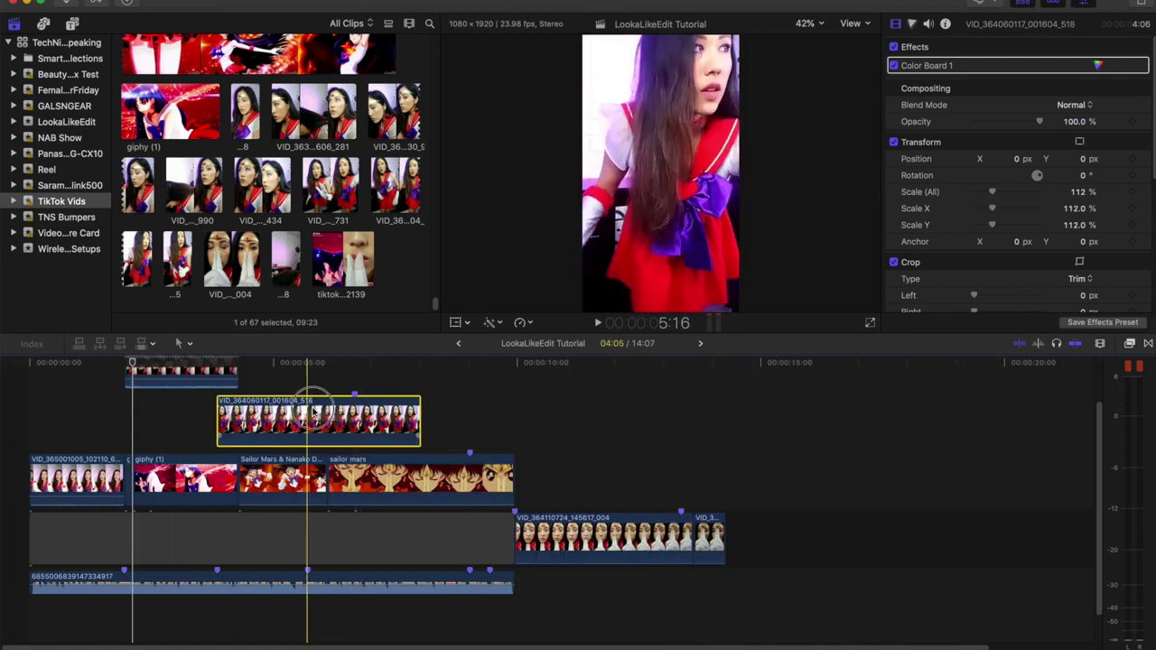
Step: Nudge the second cosplay overlay earlier and drop its opacity to 51.49%
left_click_drag(312, 413, 284, 414)
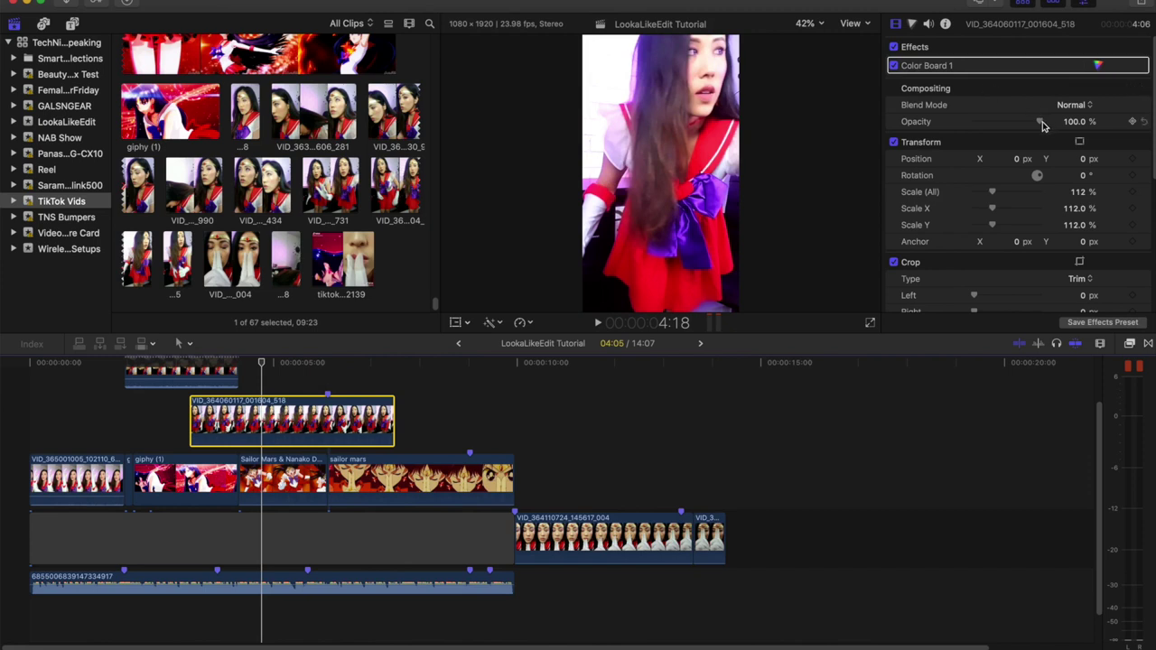
left_click_drag(1042, 126, 1010, 127)
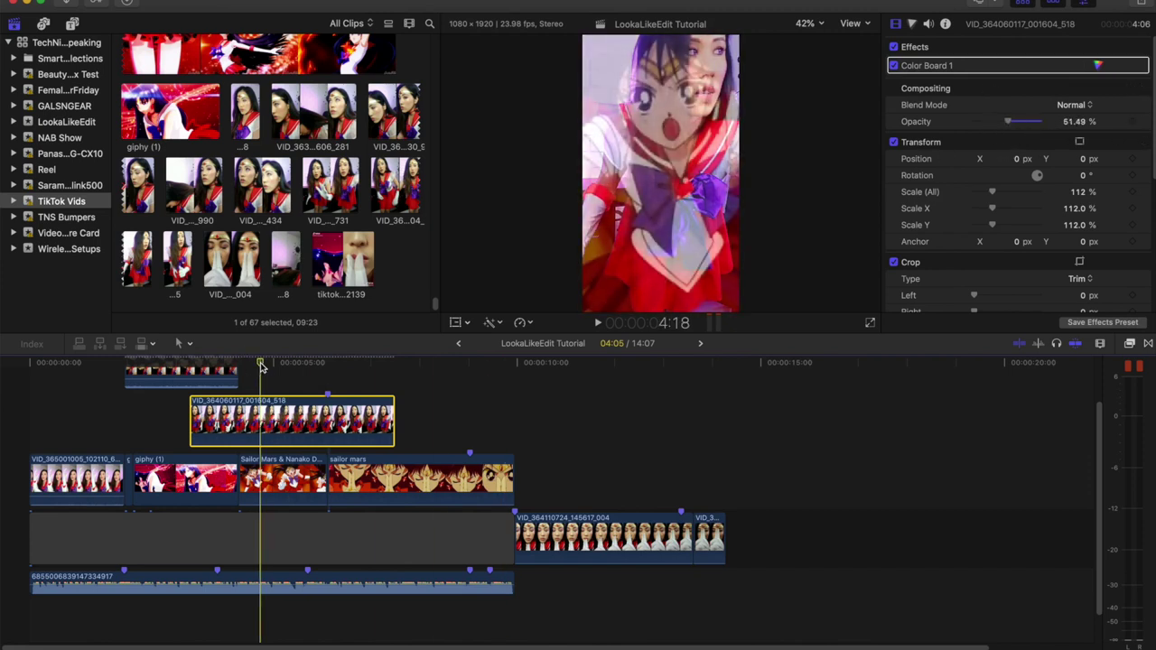
left_click_drag(261, 361, 325, 362)
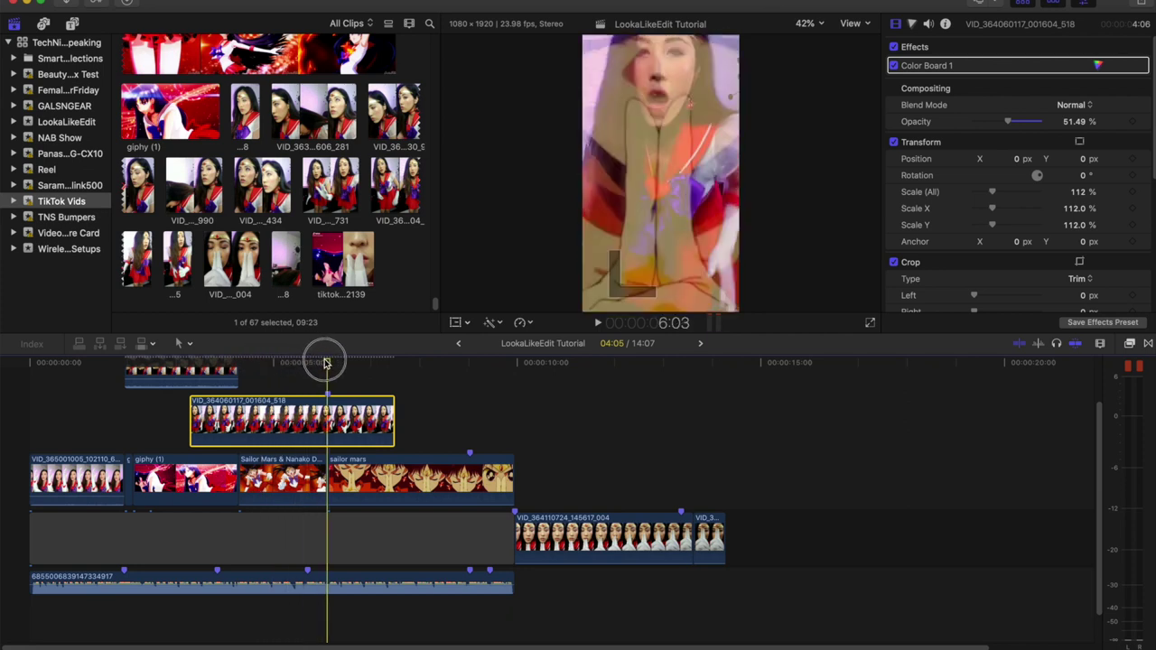
Step: Trim the second overlay's start so it follows the first, then preview the blend
left_click_drag(190, 420, 292, 417)
left_click(293, 364)
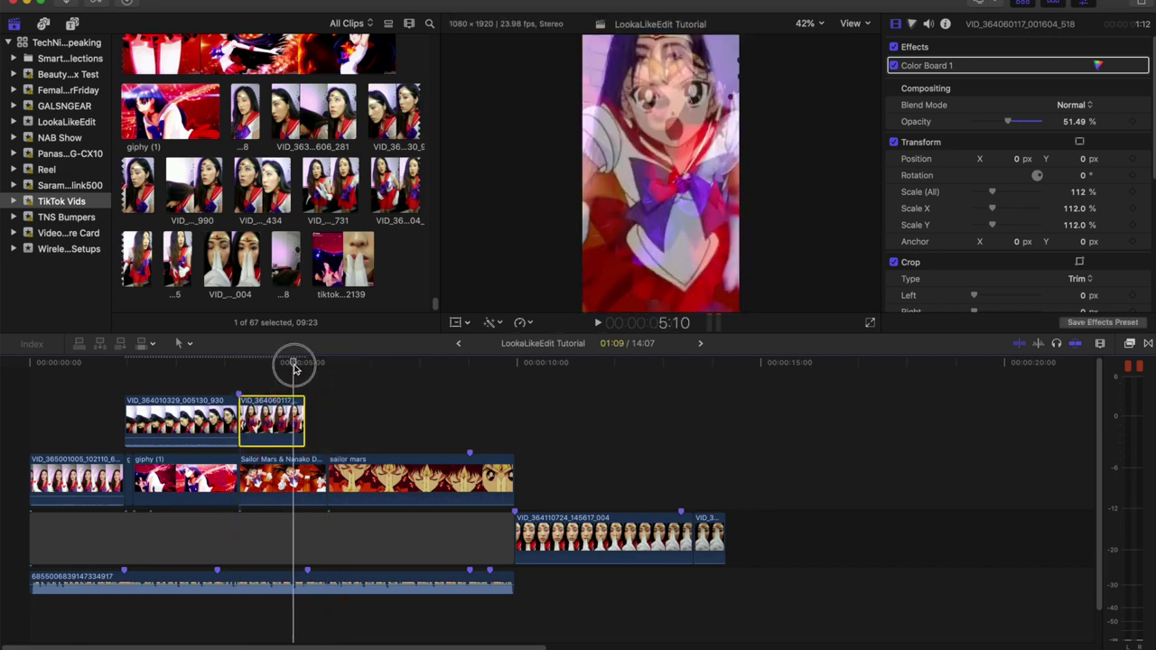
left_click_drag(293, 366, 257, 365)
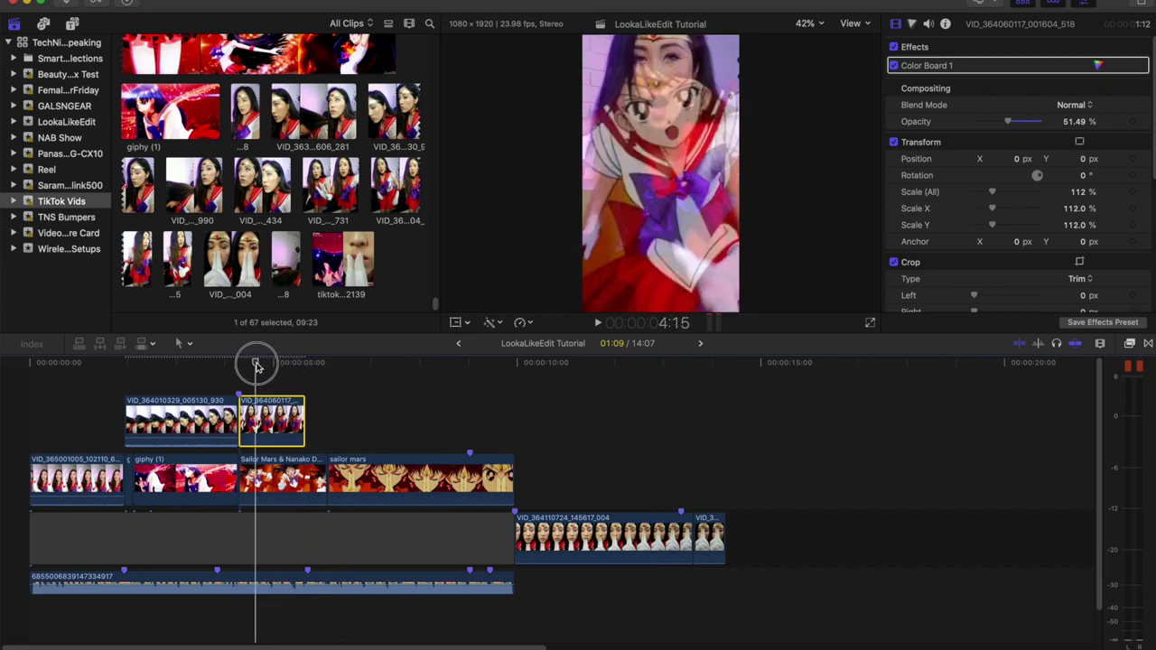
Step: Rotate the Sailor Mars & Nanako DiCified clip to -24°
left_click(262, 471)
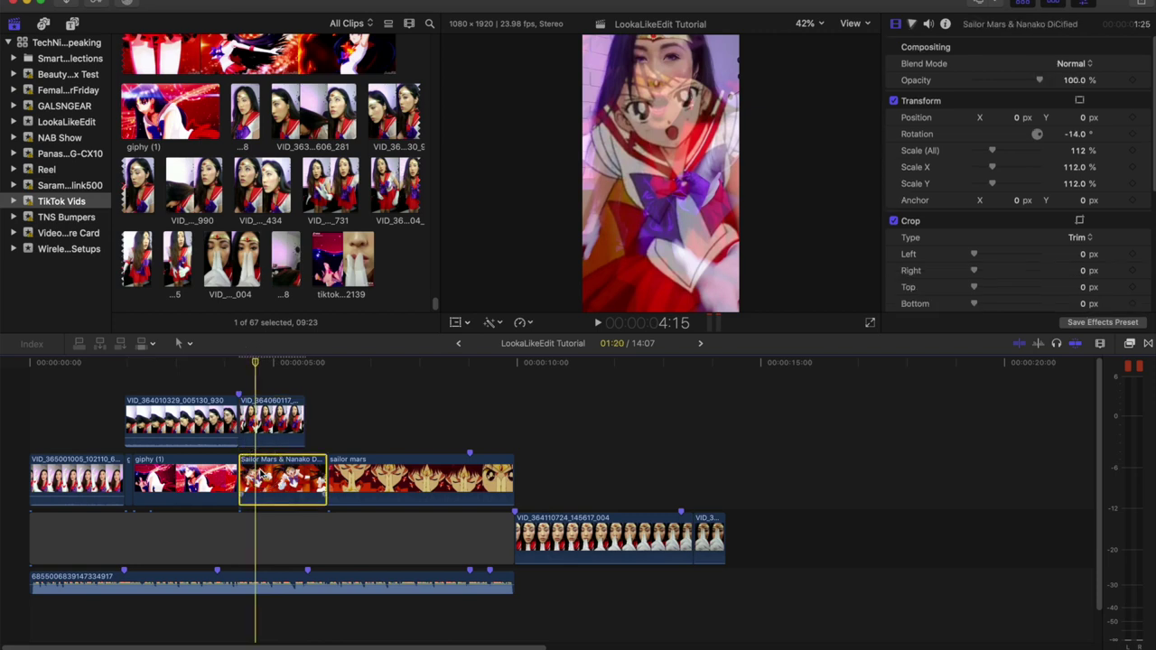
left_click(1074, 133)
type("-18")
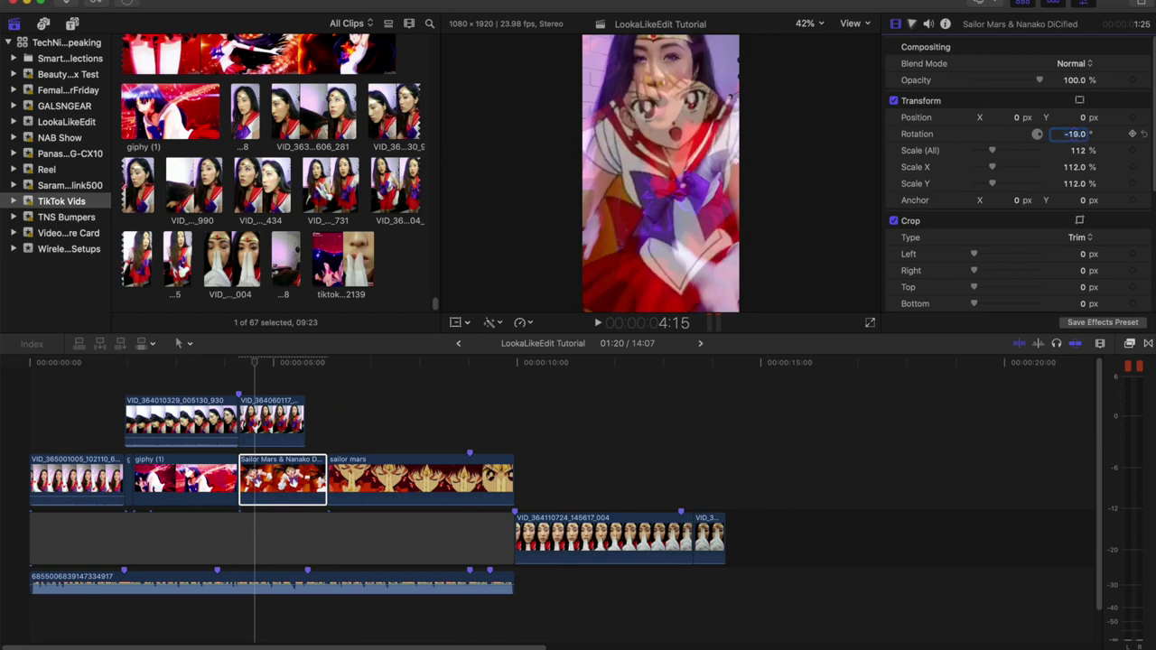
key("Return")
key("Down")
key("Down")
key("Down")
key("Down")
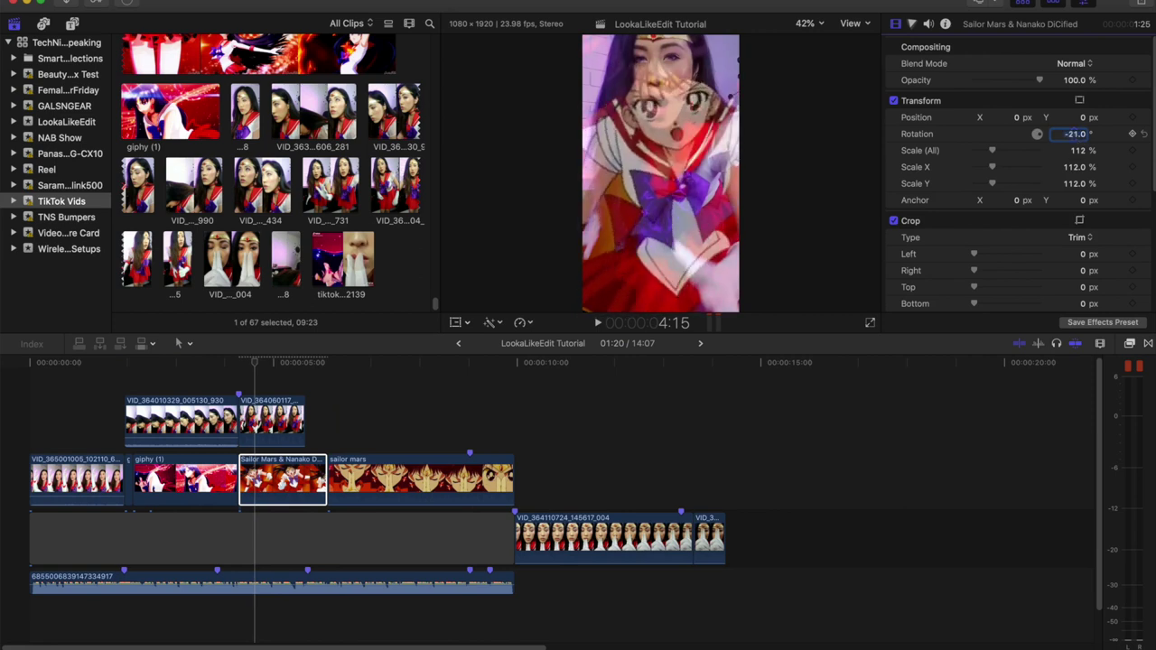
key("Down")
key("Down")
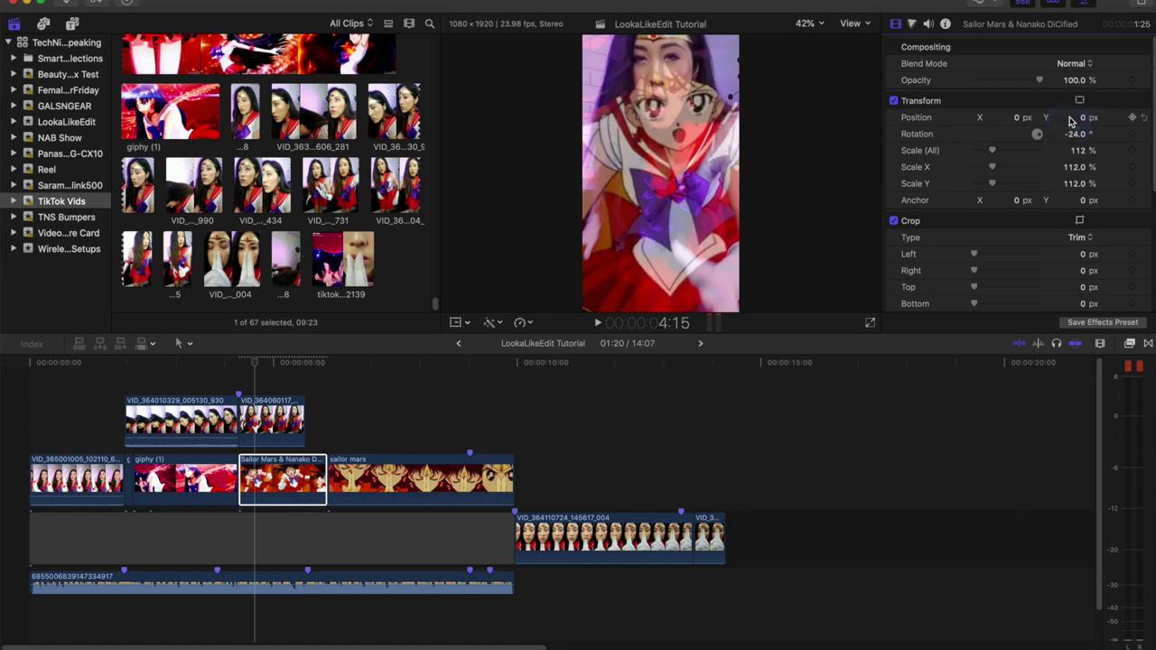
Step: Move the anime clip to Position X -81 and Y 186 px
type("-14")
key("Return")
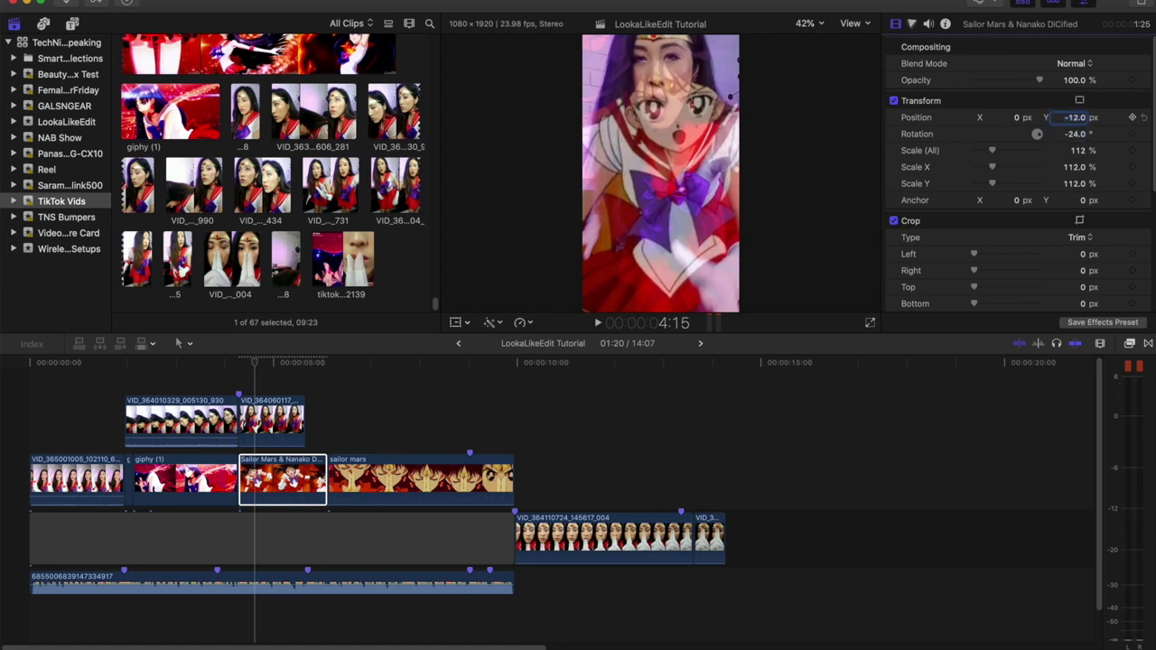
key("Up")
key("Up")
key("Up")
key("Up")
key("Up")
key("Up")
key("Up")
key("Up")
left_click_drag(1018, 118, 944, 118)
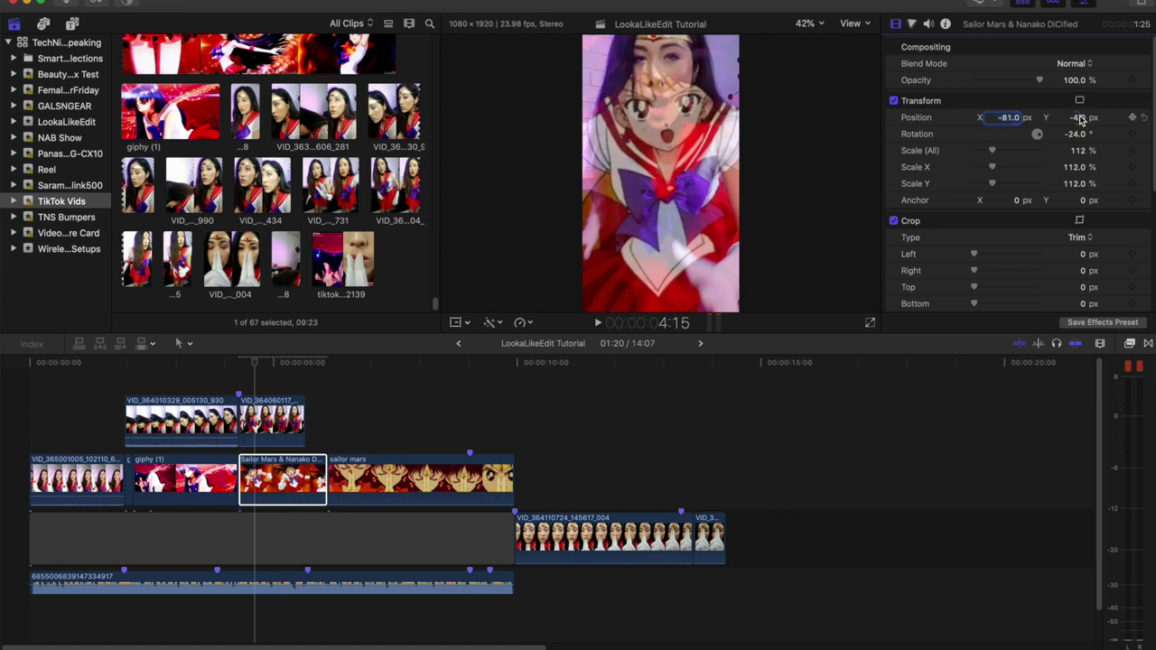
type("75")
key("Return")
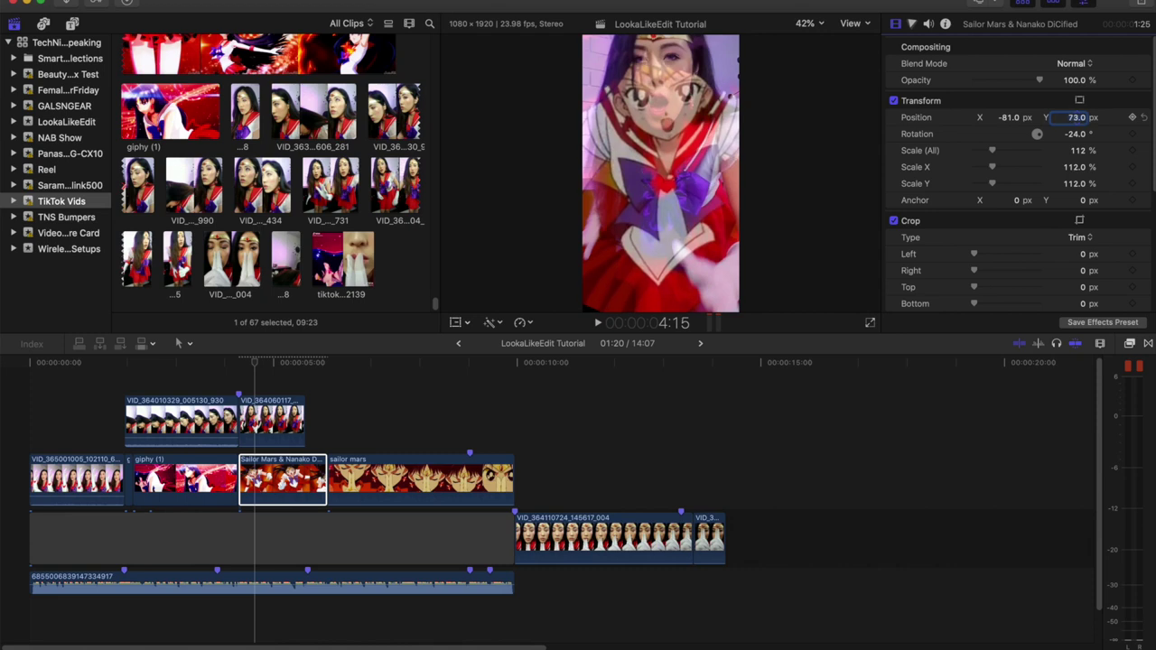
mouse_move(1075, 118)
left_mouse_down()
mouse_move(1147, 117)
mouse_move(1092, 117)
left_mouse_up()
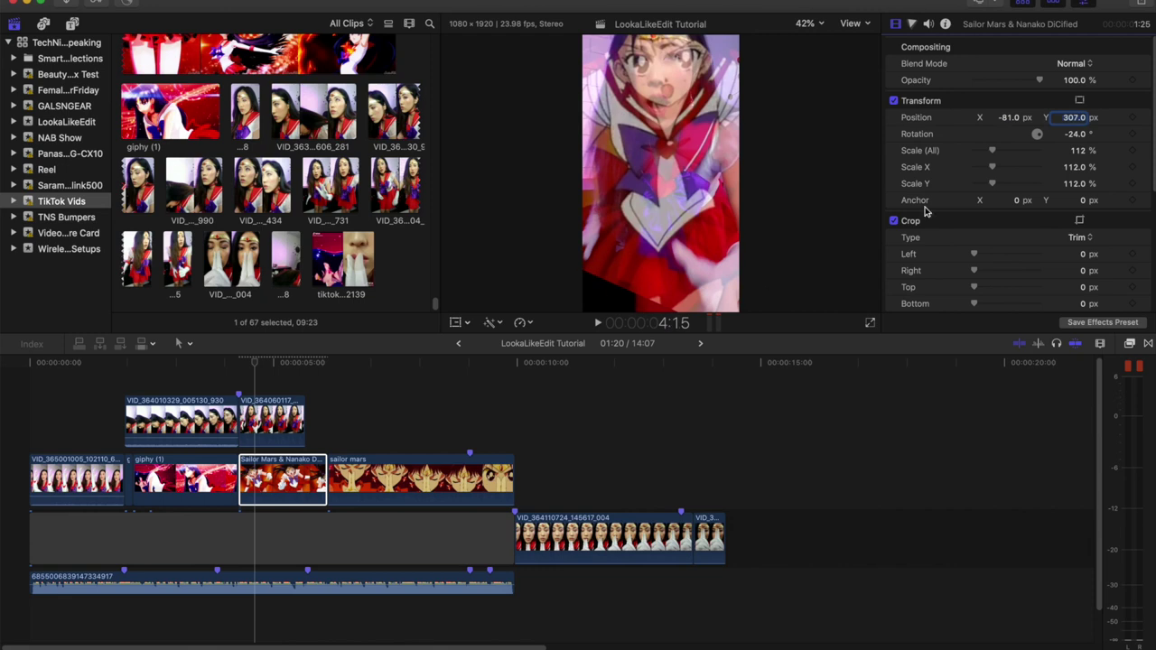
left_click_drag(1074, 118, 1076, 184)
Step: Scale the second cosplay overlay and Sailor Mars & Nanako DiCified clip together to 137%
left_click(282, 420, "super")
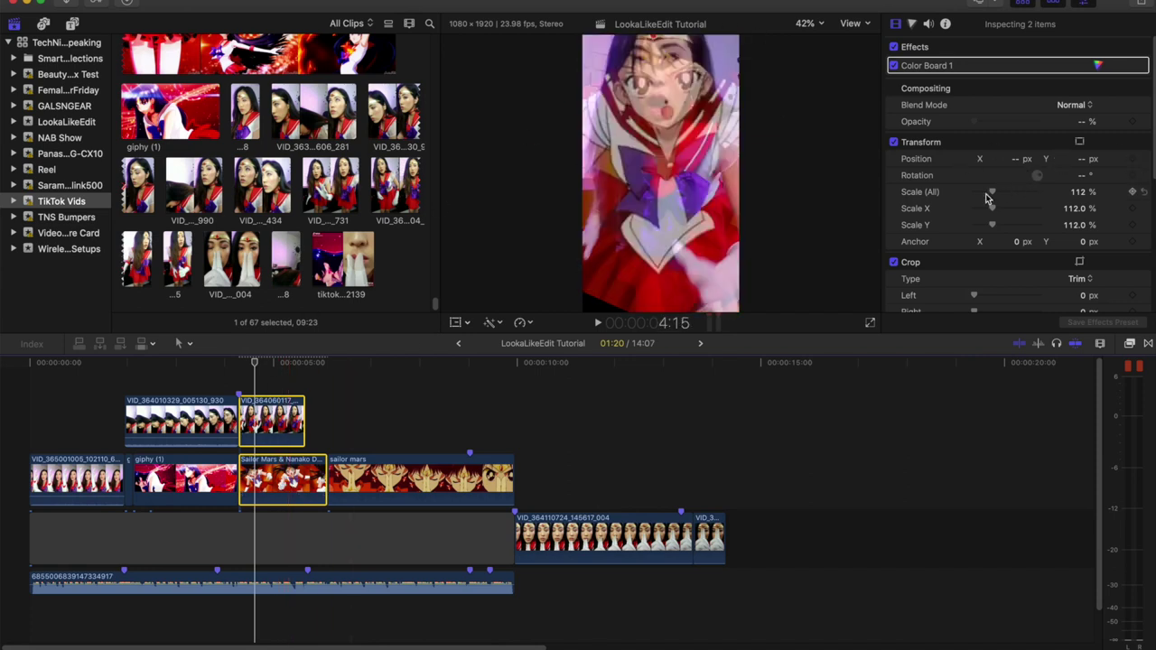
left_click_drag(993, 197, 999, 196)
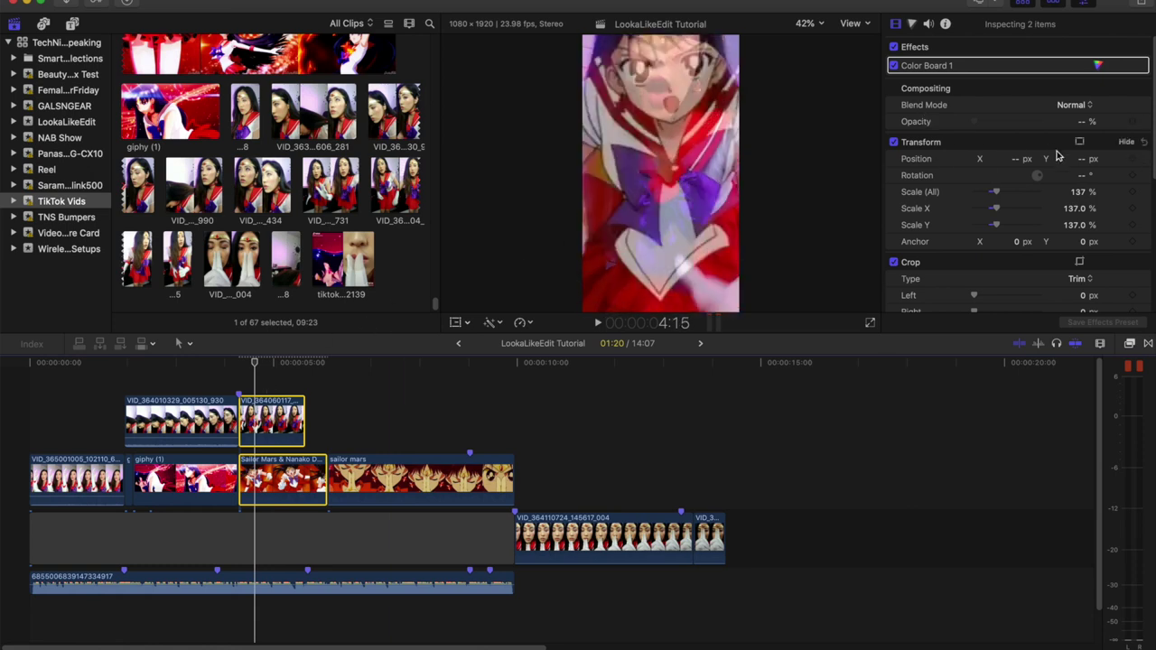
key("super+equal")
key("super+equal")
key("super+equal")
left_click(53, 366)
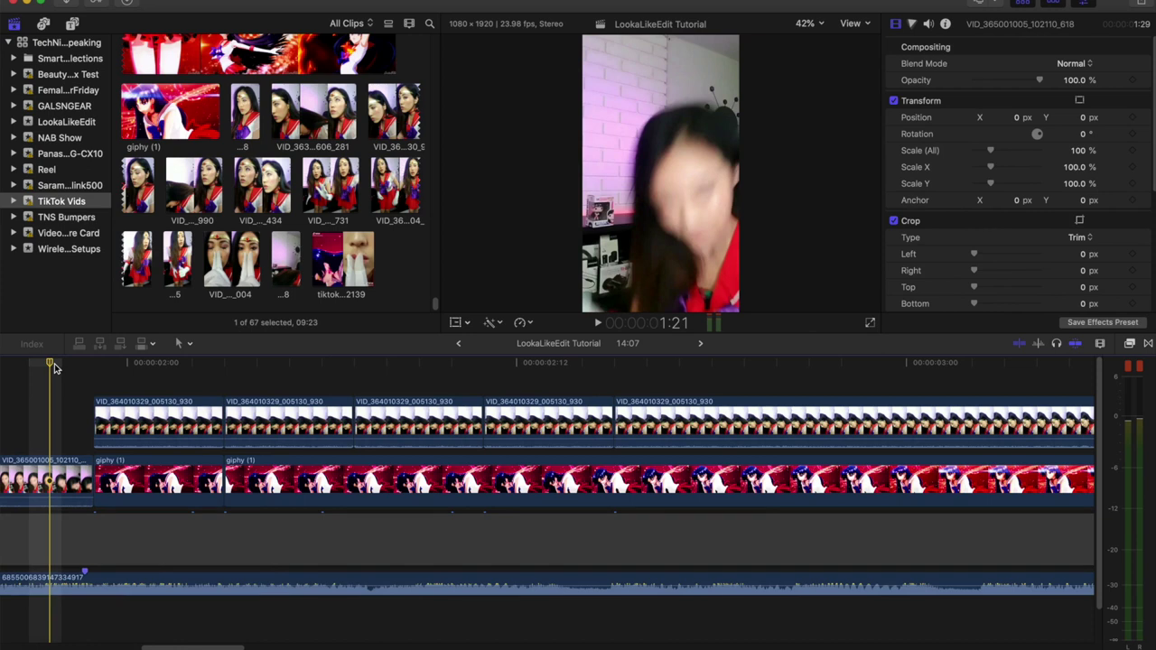
Step: Switch to the other LookaLikeEdit project and park the playhead at the overlay's start
key("super+bracketright")
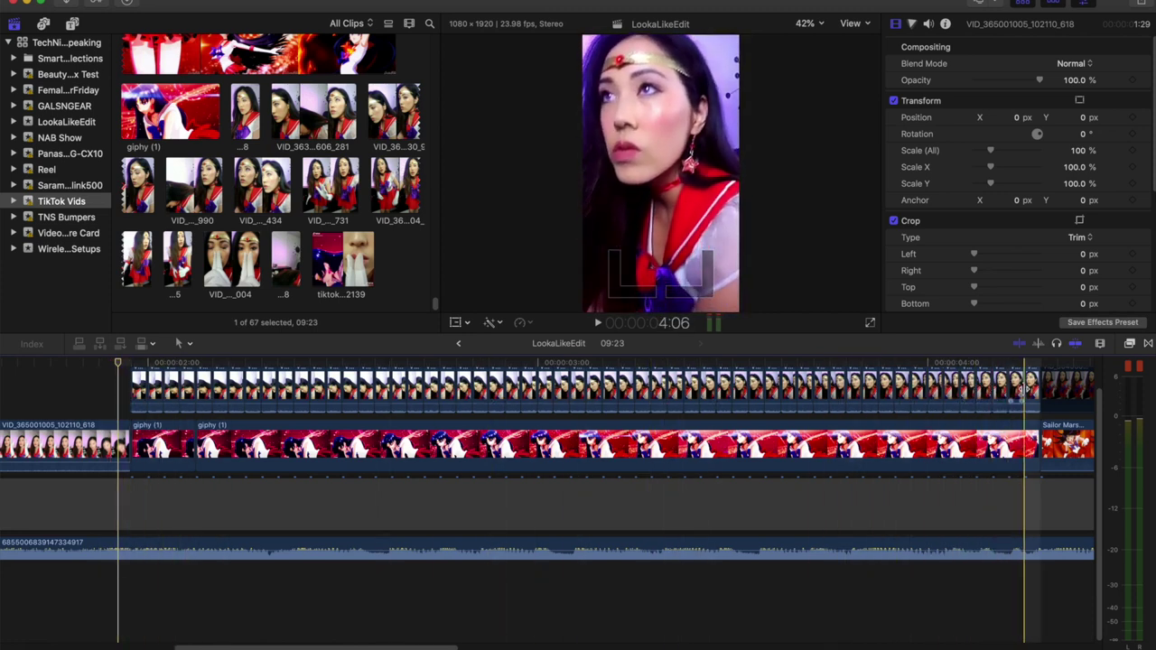
scroll(102, 381, "up", 2)
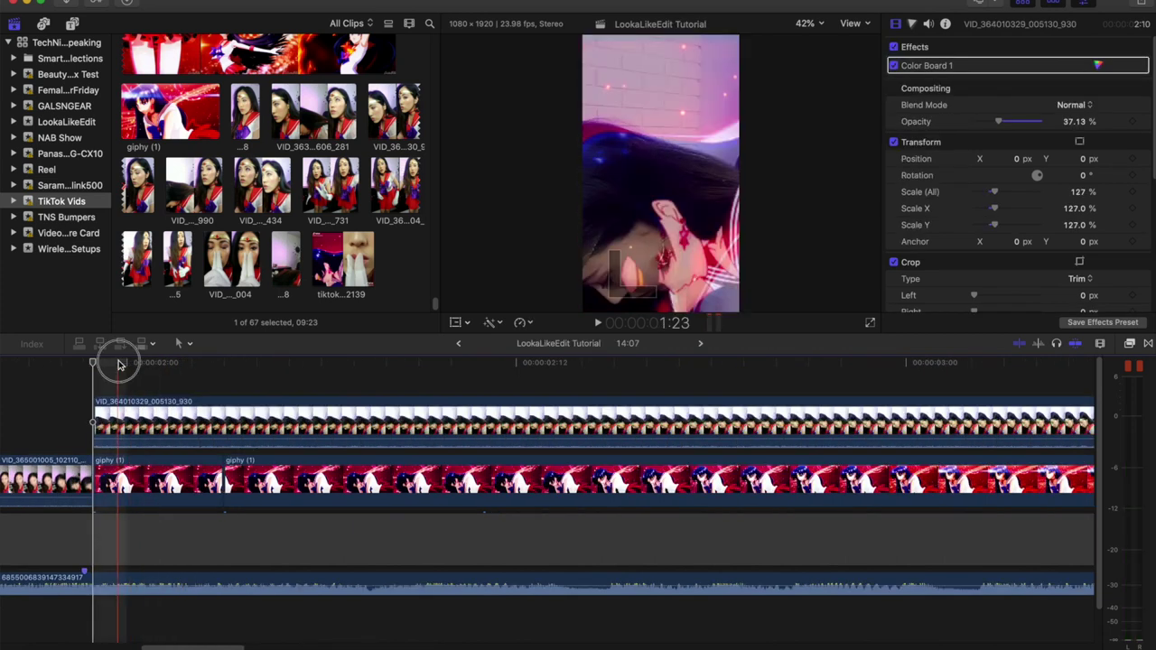
left_click_drag(119, 361, 94, 364)
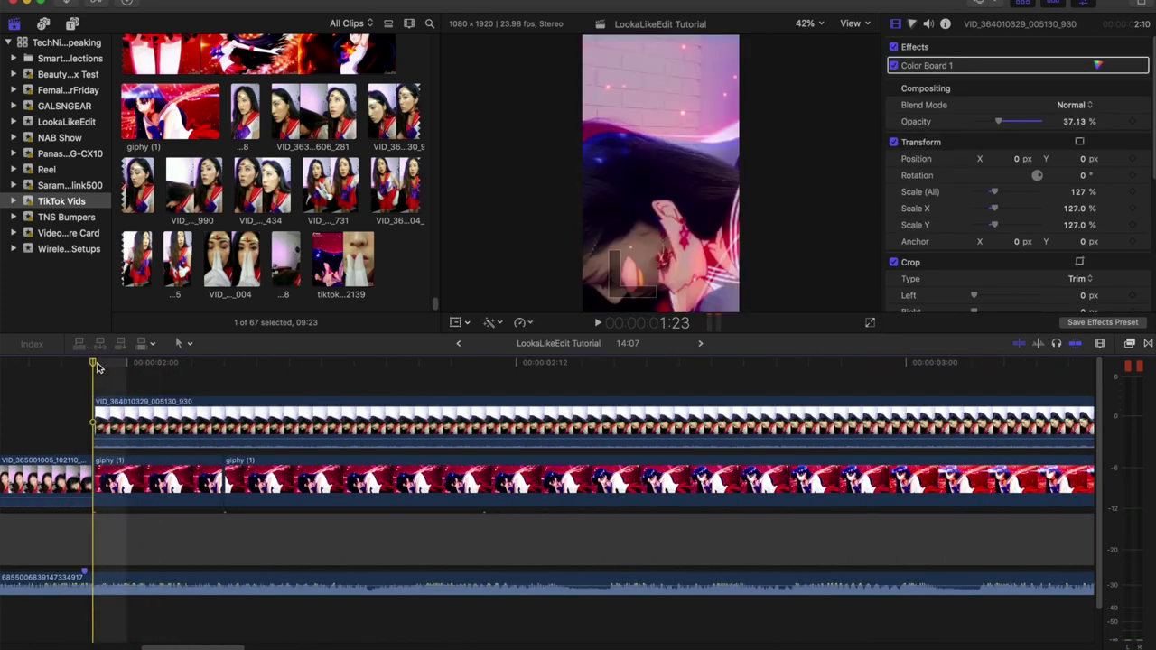
key("Right")
key("Right")
key("Right")
key("Right")
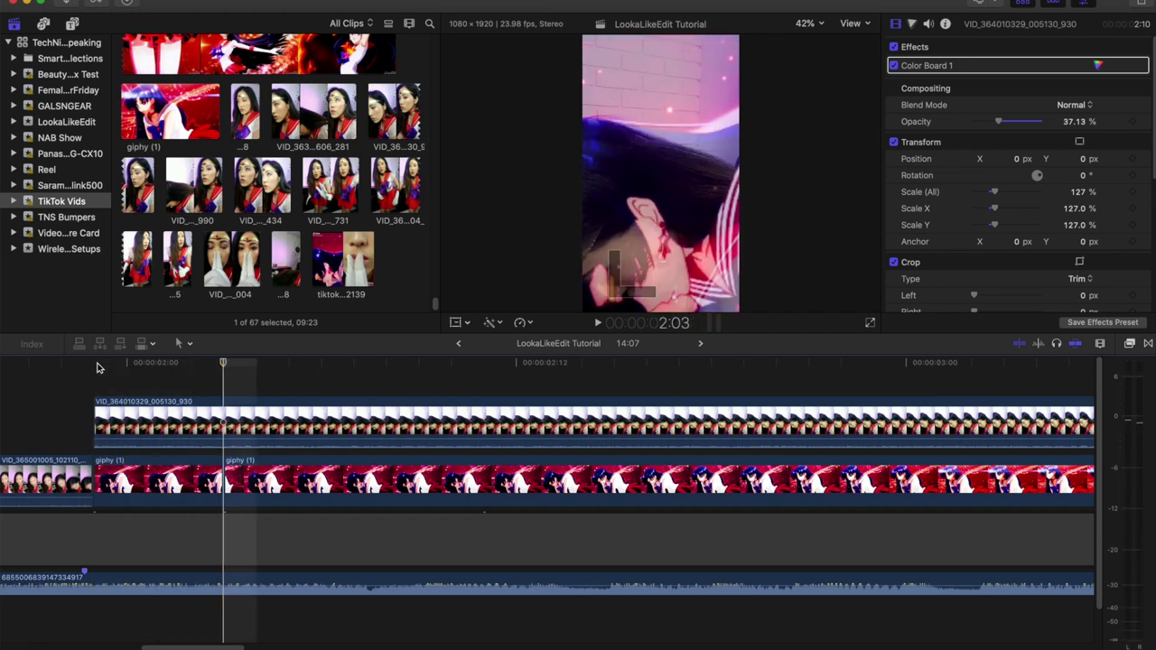
Step: Blade the cosplay overlay into short pieces at regular intervals during playback
key("b")
left_click(224, 421)
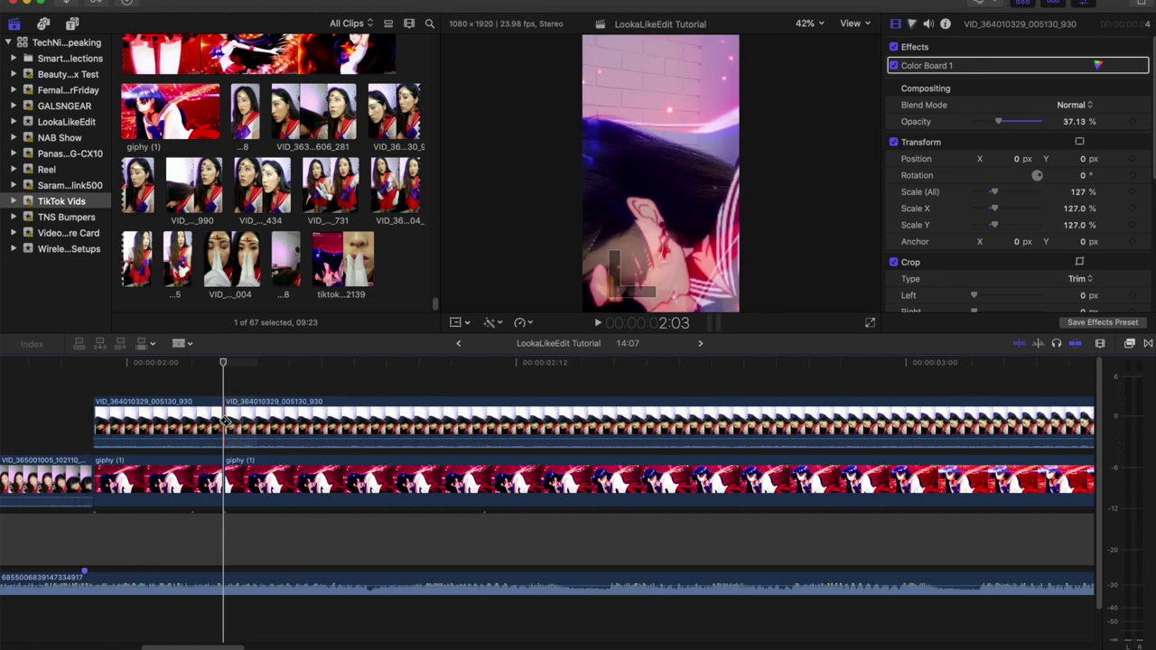
key("space")
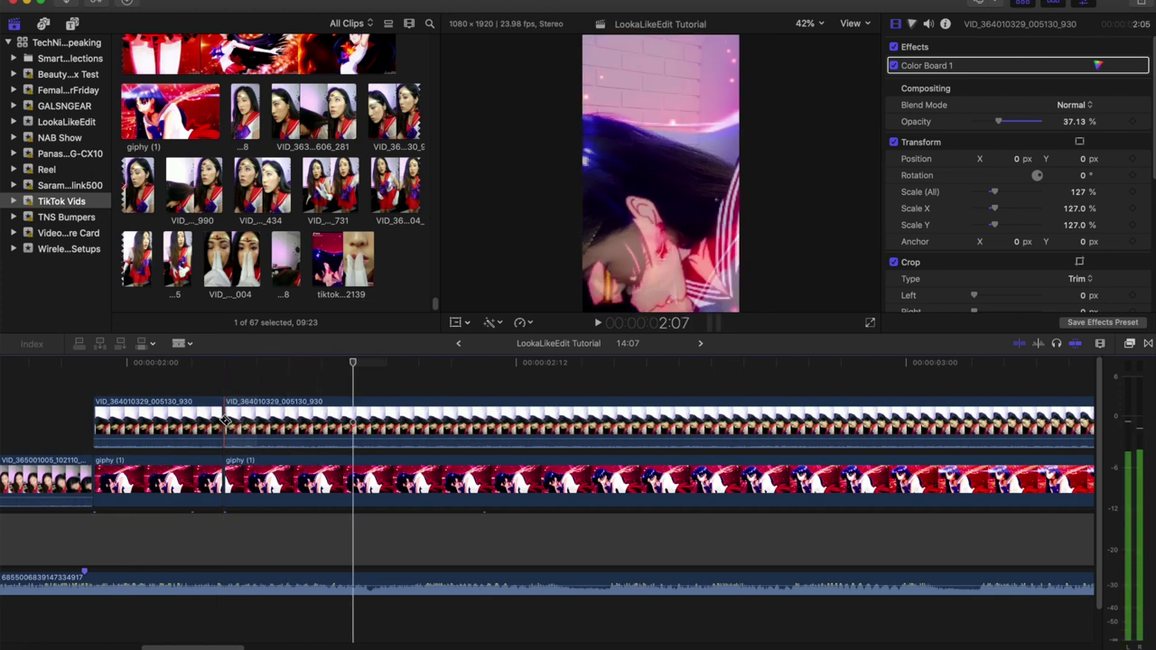
left_click(352, 423)
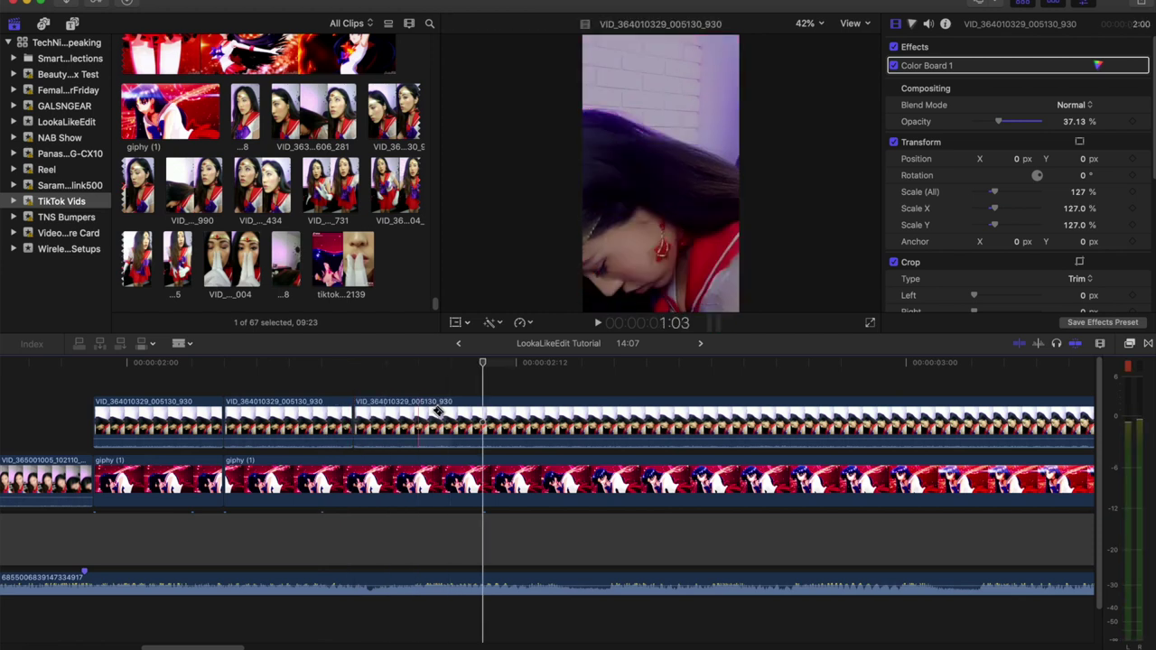
left_click(483, 420)
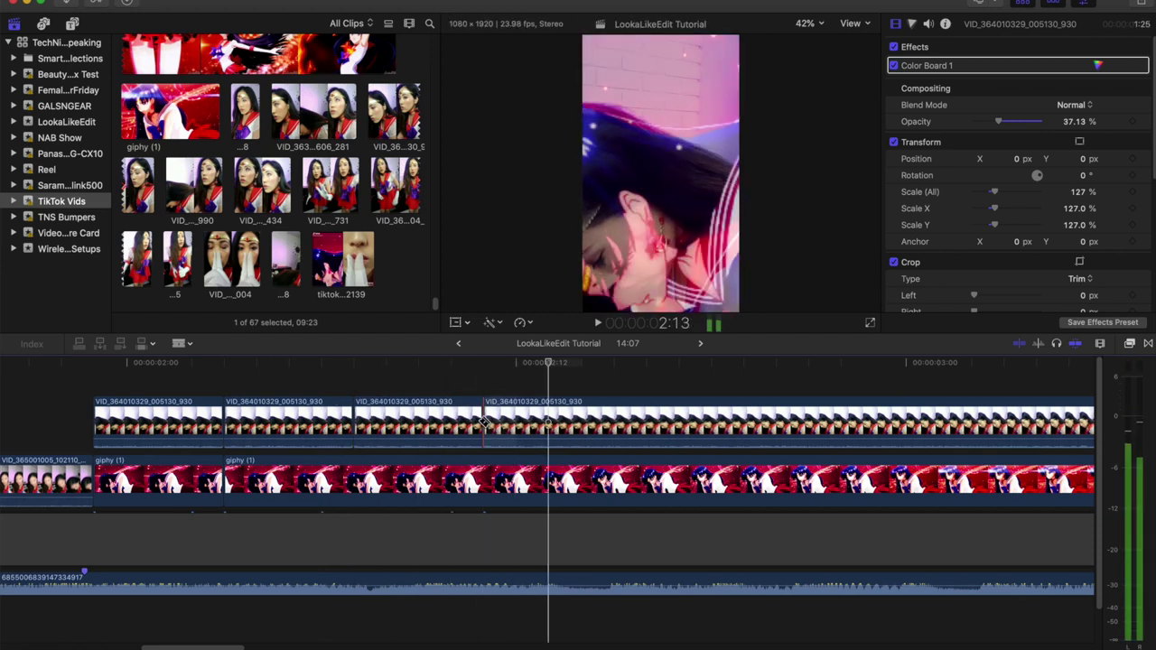
left_click(611, 421)
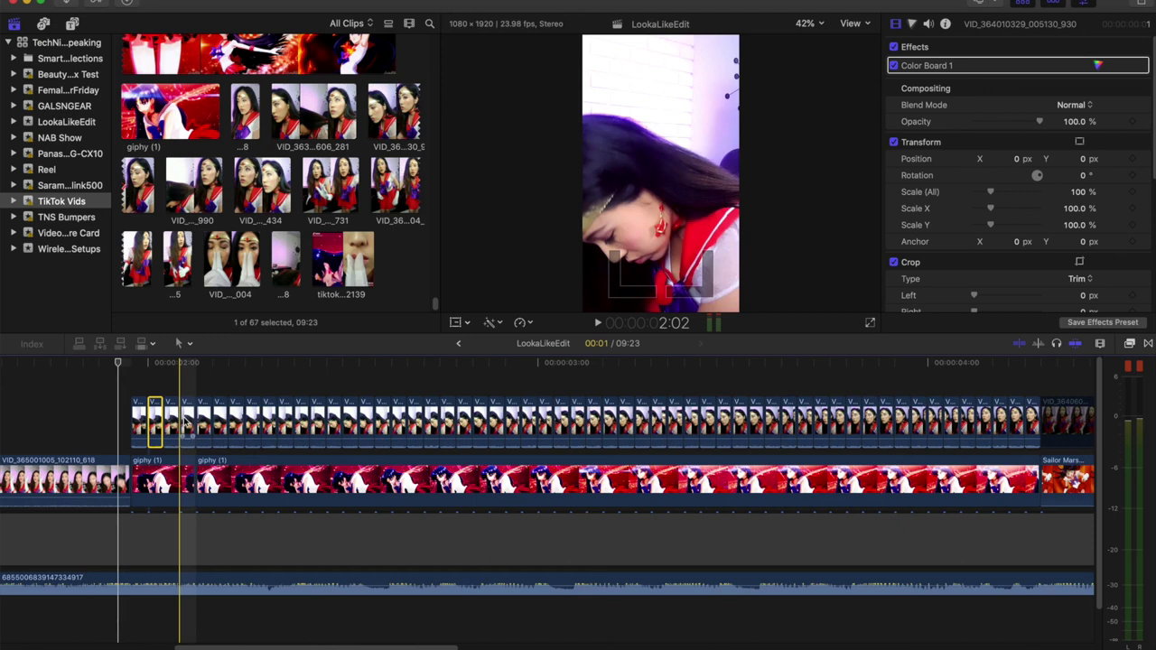
Step: Select alternating groups of four cosplay chunks on the upper track and preview the choppy section
left_click(186, 422, "super")
left_click(219, 422, "super")
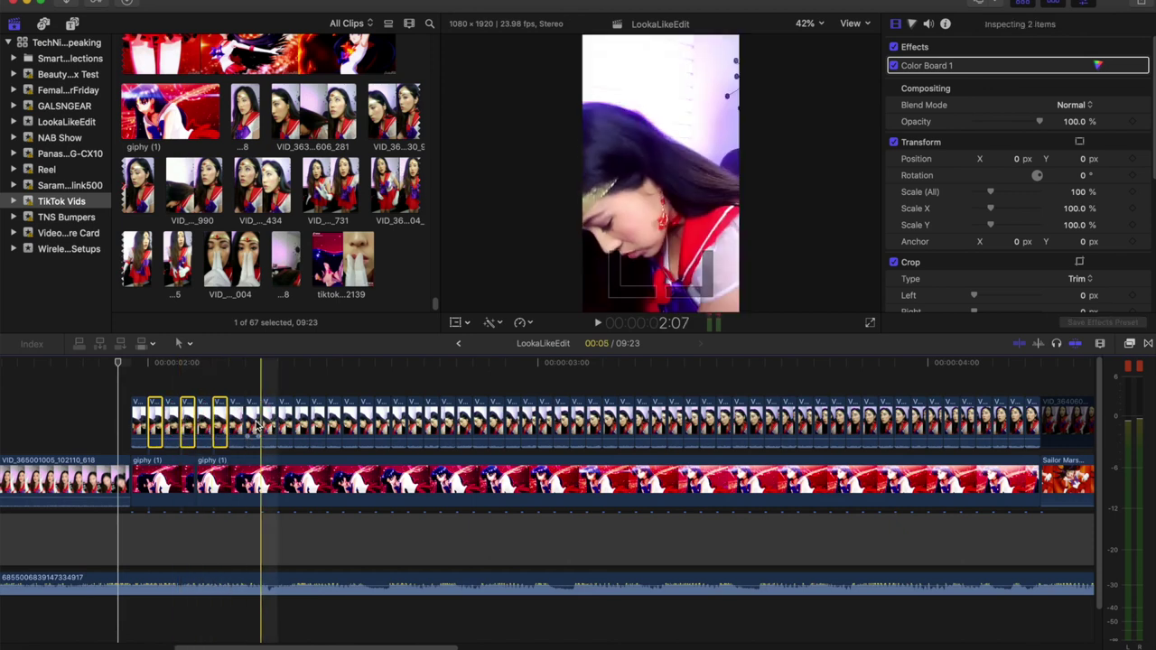
left_click(252, 422, "super")
left_click(284, 422, "super")
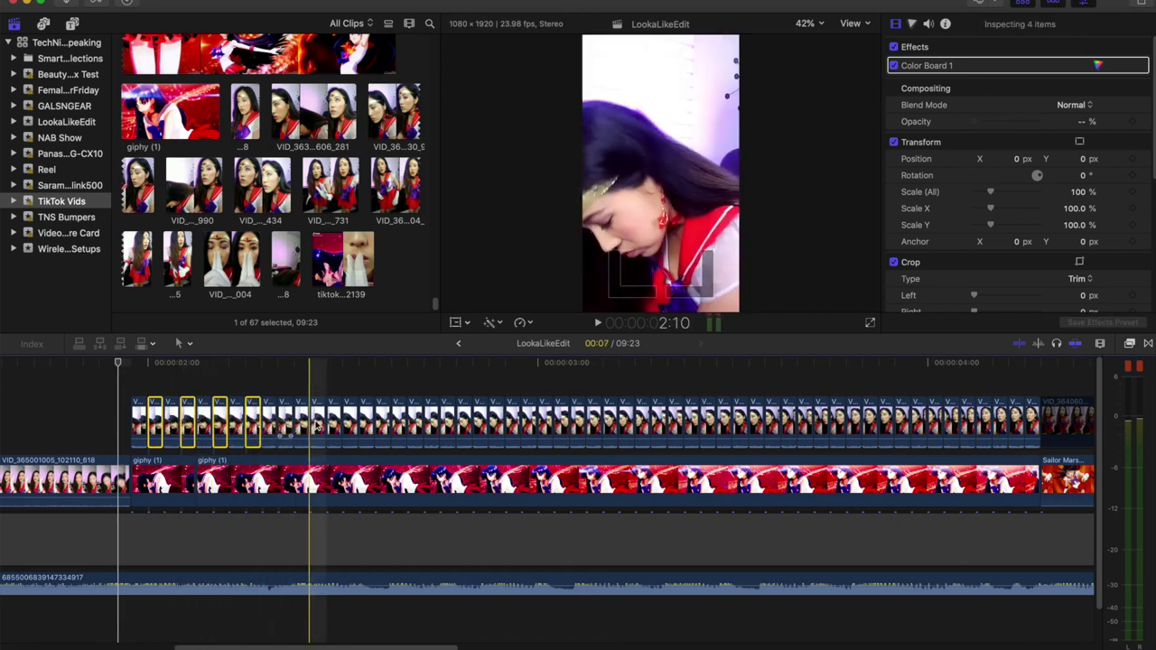
left_click(343, 422, "super")
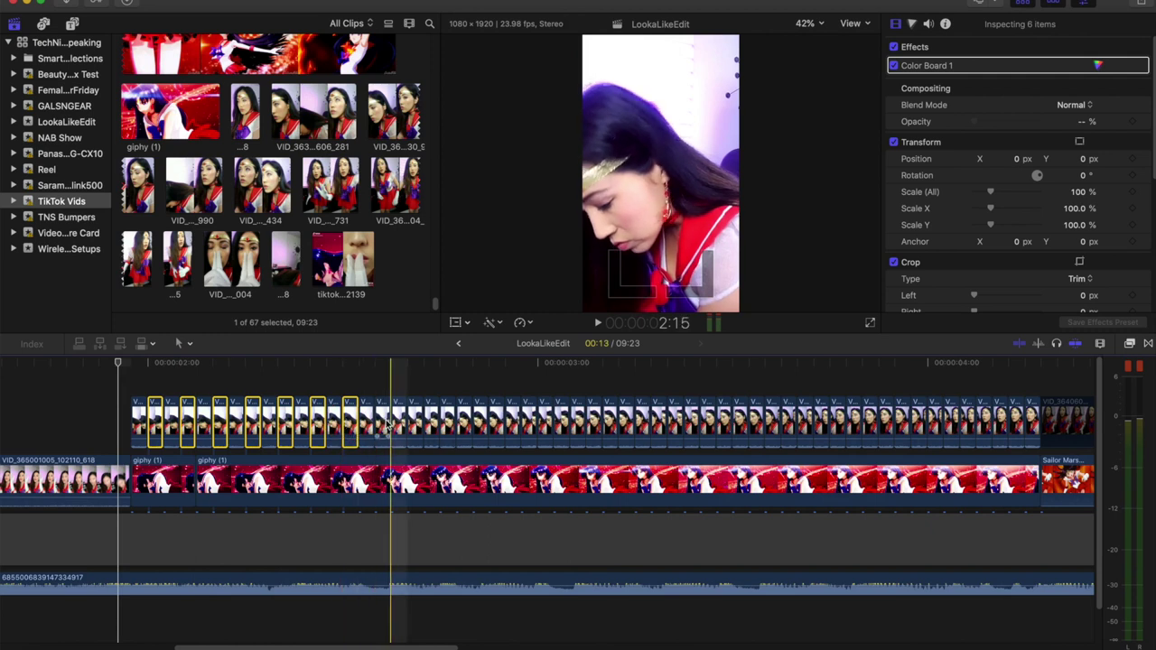
left_click(384, 423, "super")
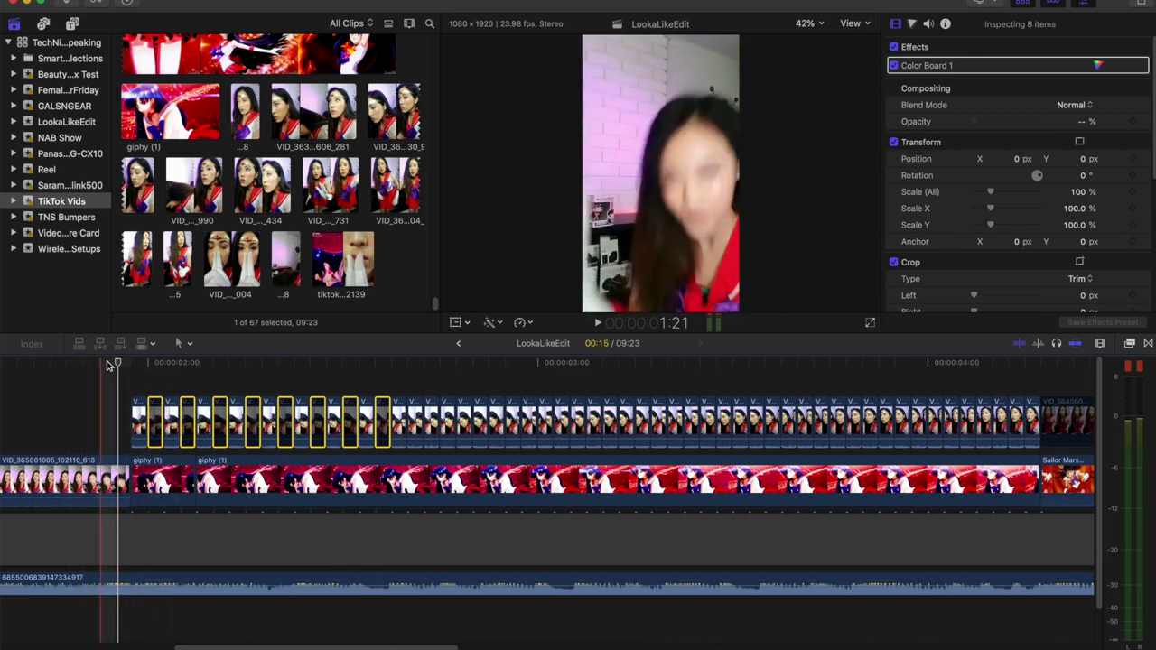
key("super+z")
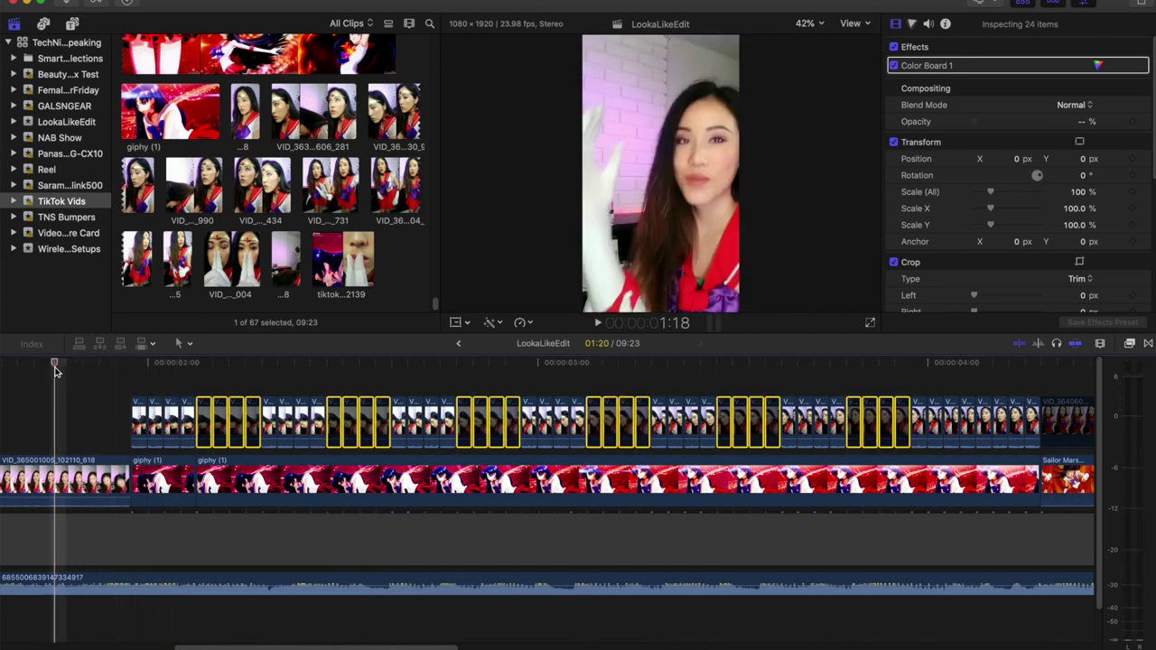
key("space")
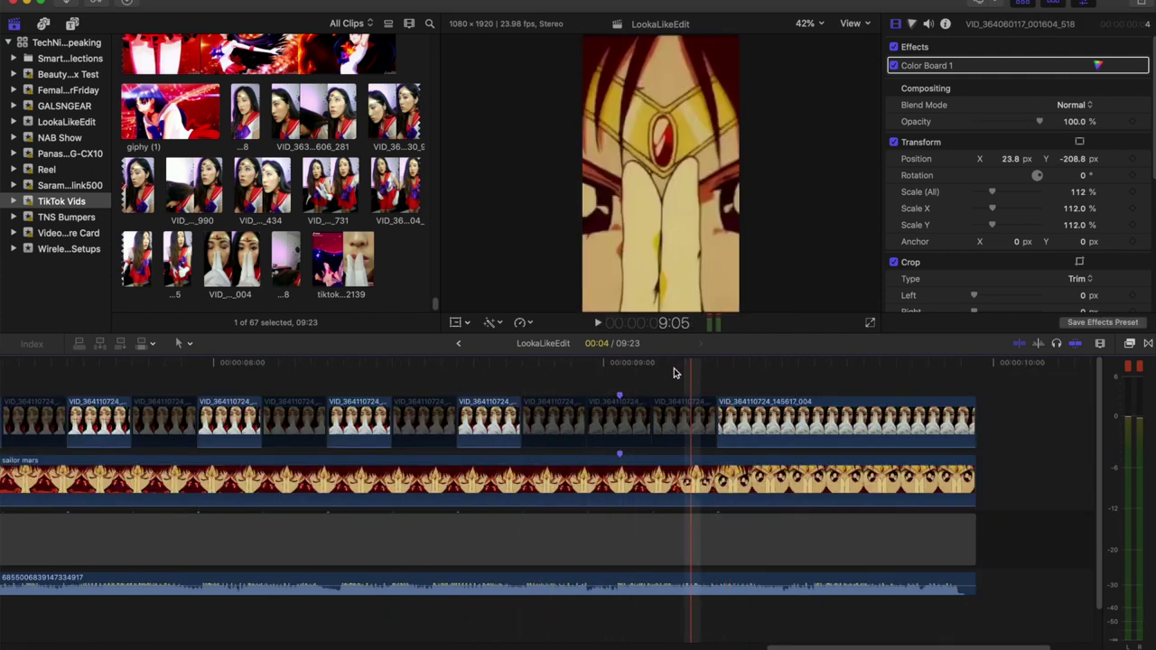
left_click(539, 365)
left_click(250, 362)
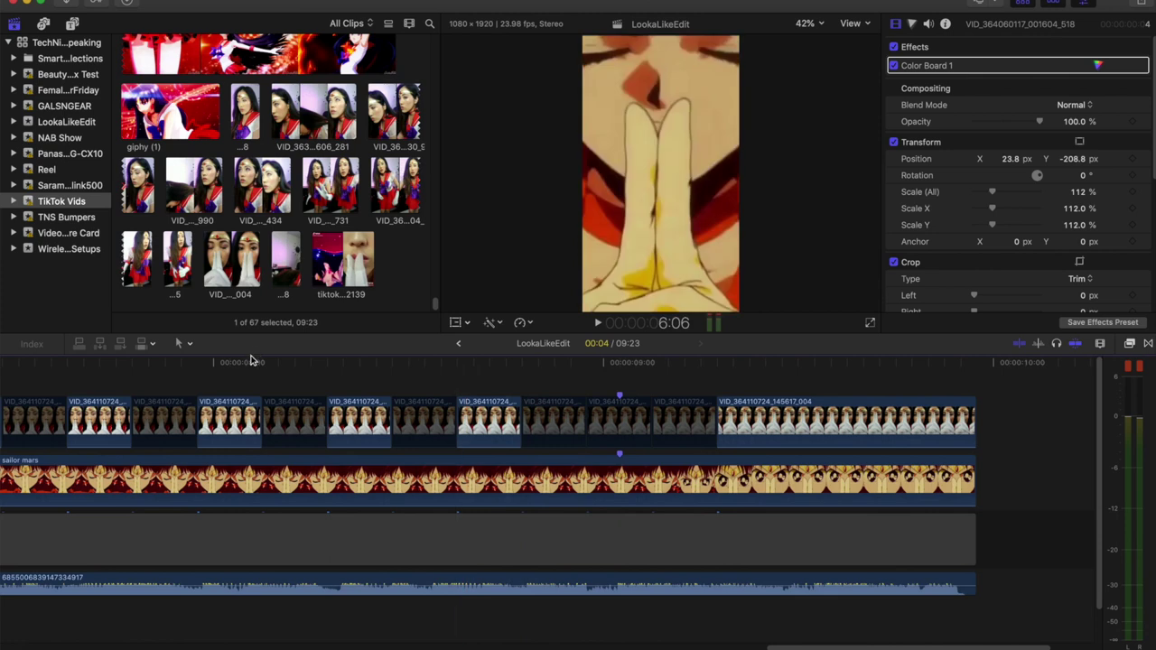
key("space")
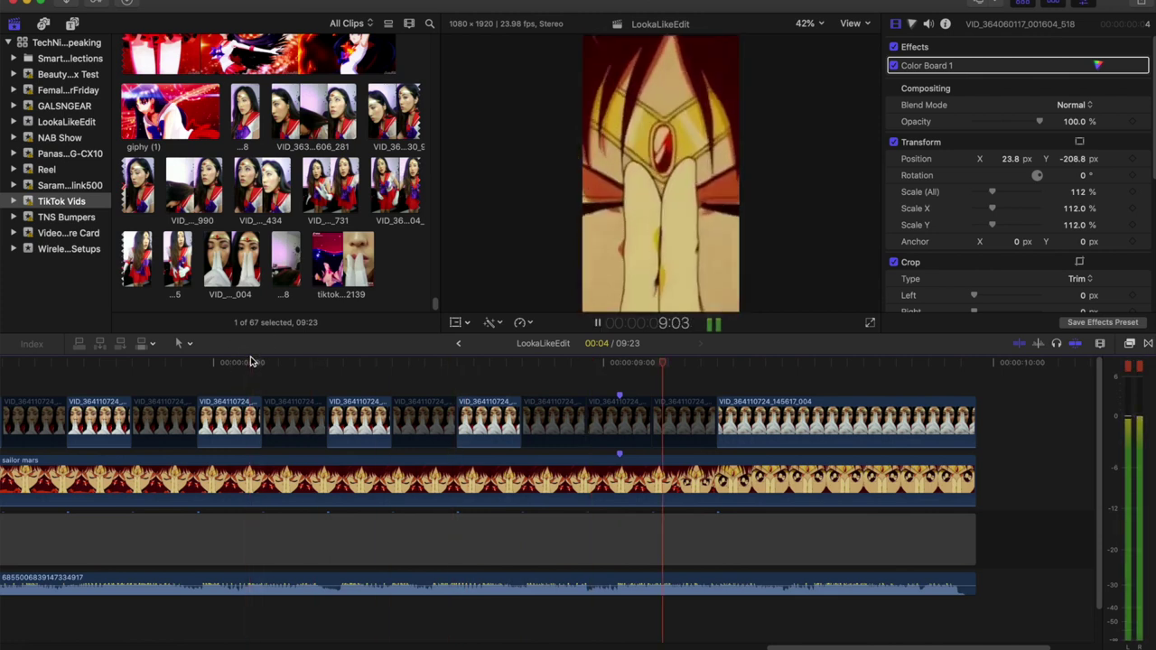
key("space")
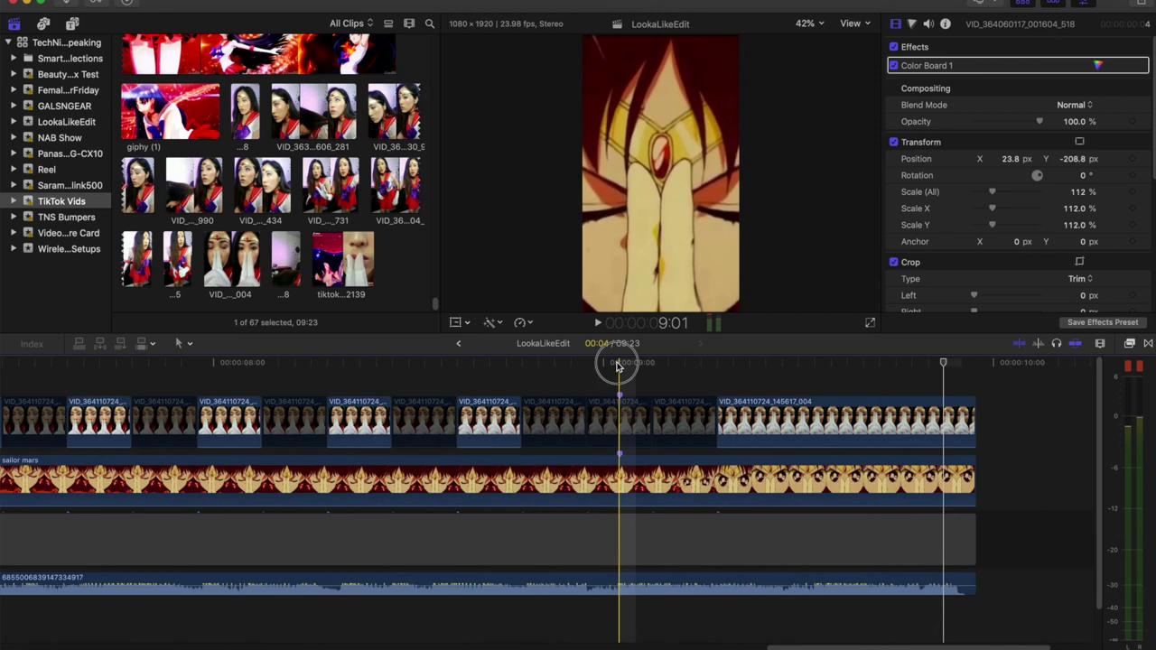
left_click_drag(621, 368, 720, 370)
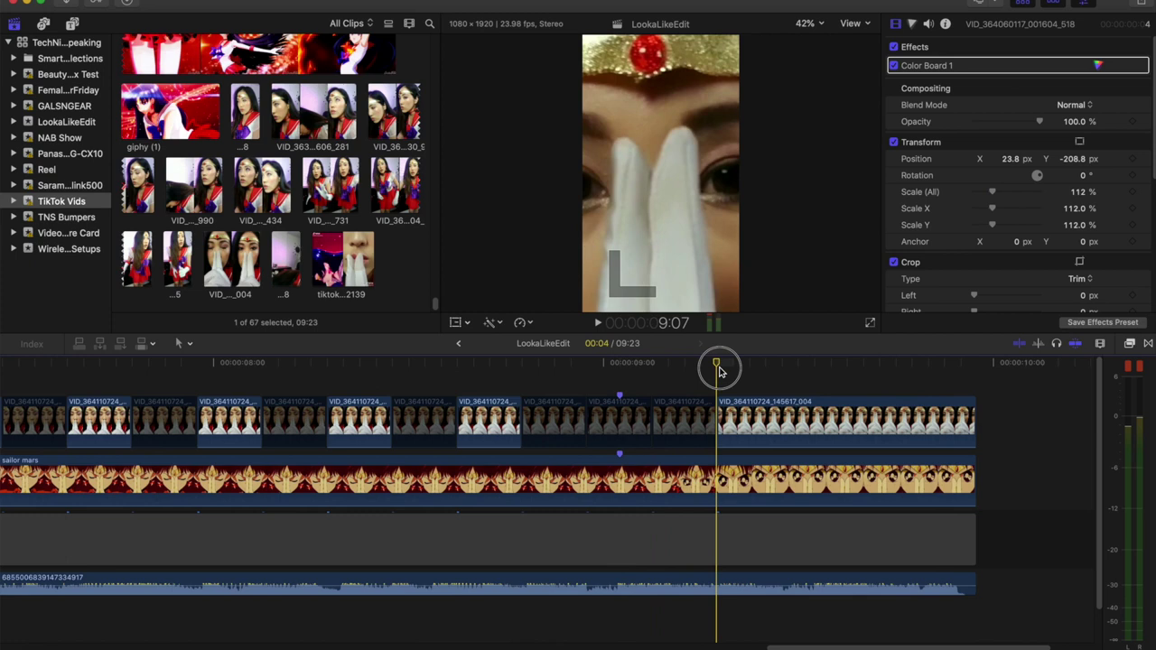
left_click(301, 365)
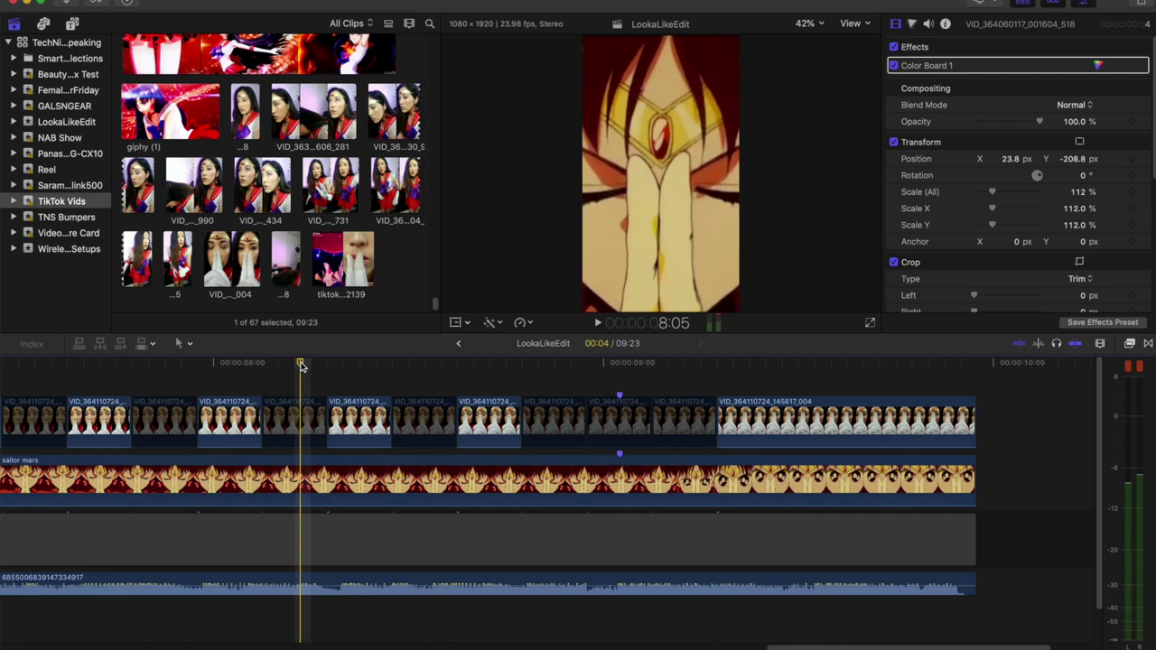
key("space")
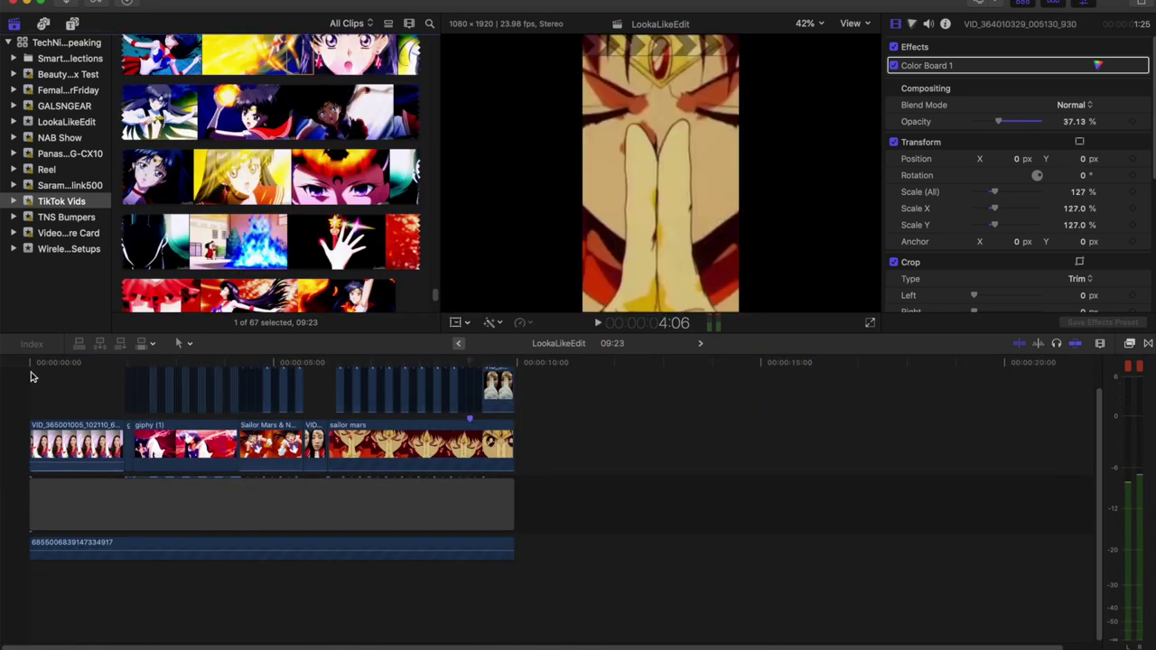
Step: Play the LookaLikeEdit from the start, stop near the end, and scrub toward its final frames
left_click(27, 365)
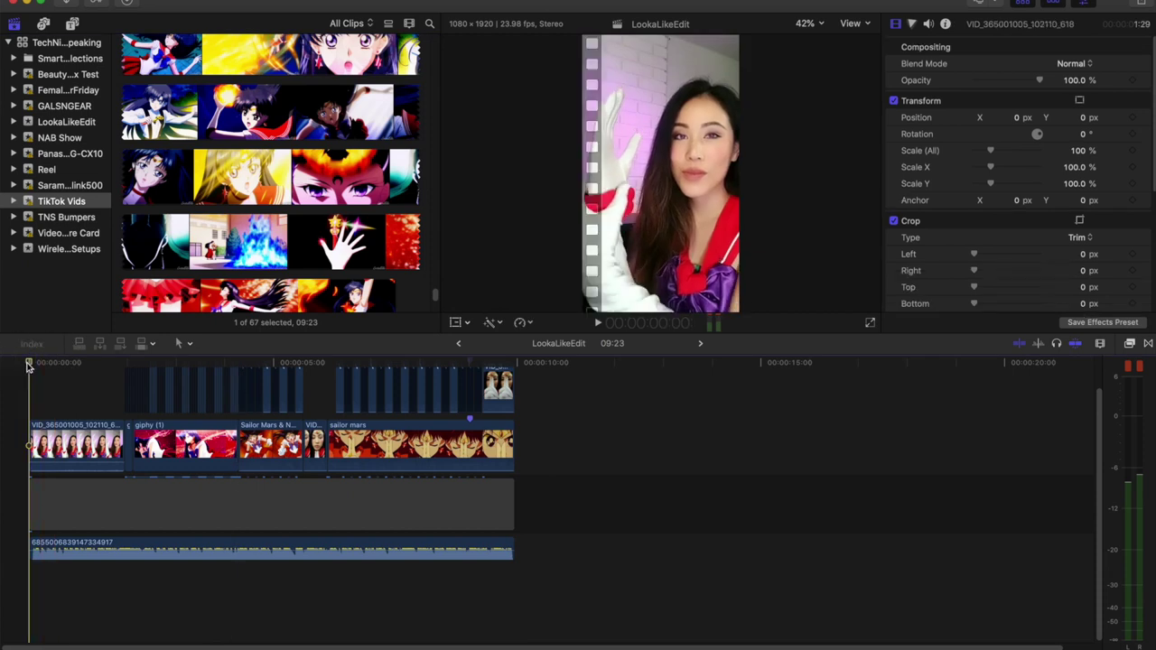
key("space")
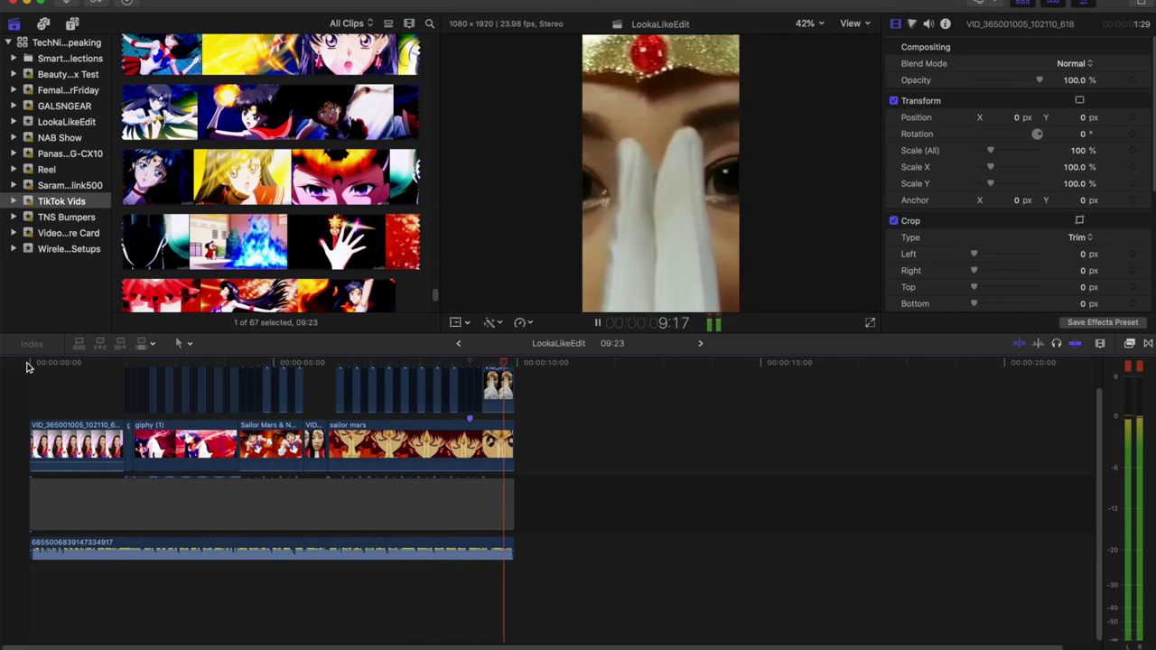
key("space")
left_click_drag(61, 369, 515, 388)
Step: Start exporting LookaLikeEdit via File > Share > Export File, and centre the HandBrake window
left_click(122, 0)
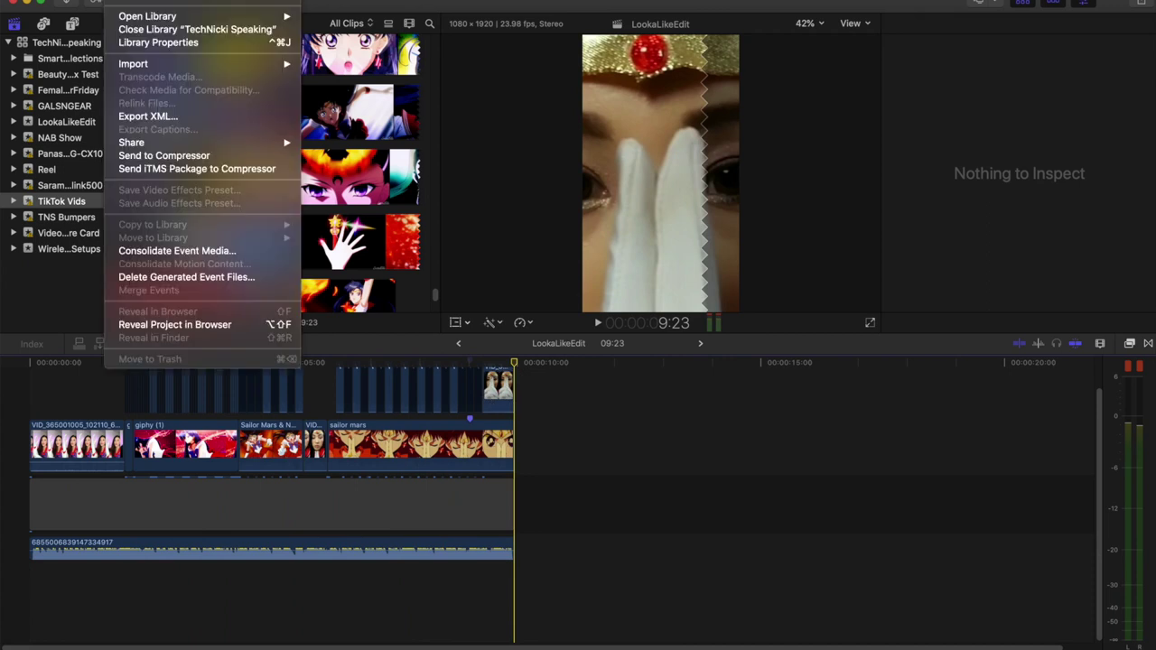
mouse_move(163, 142)
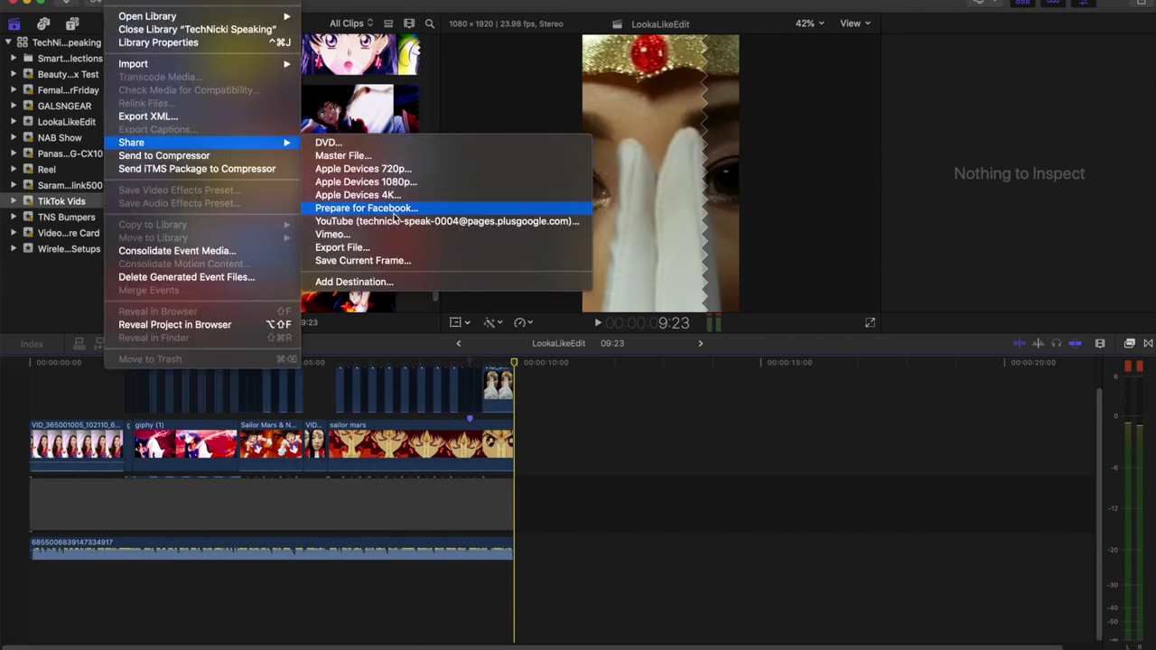
left_click(393, 246)
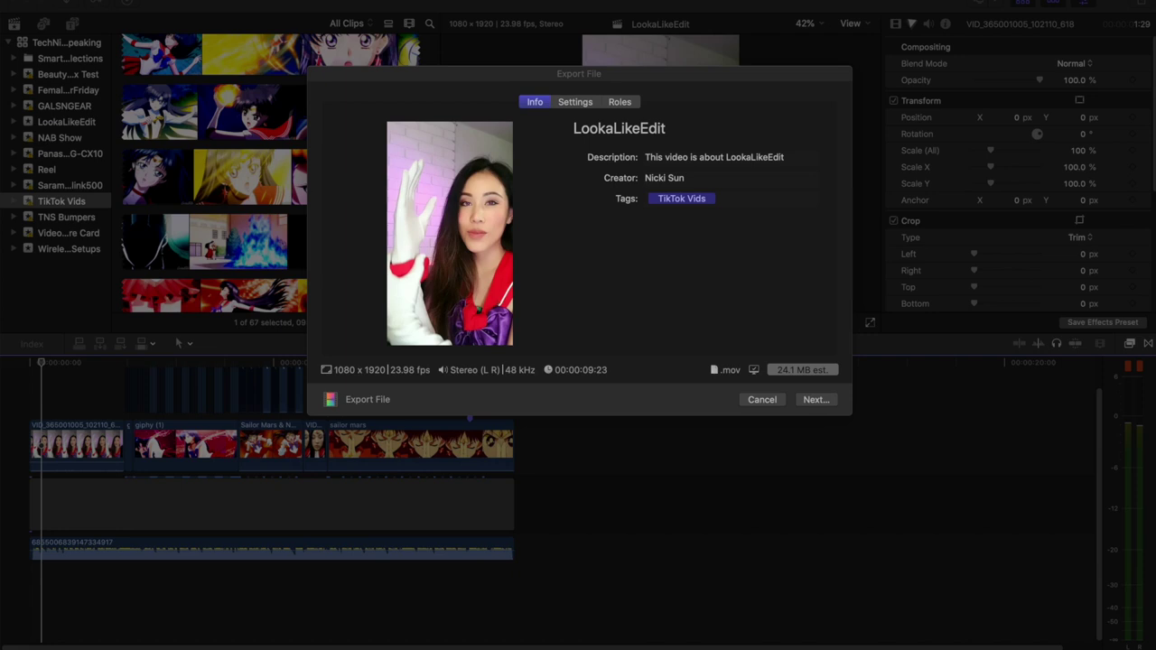
left_click_drag(1155, 203, 605, 86)
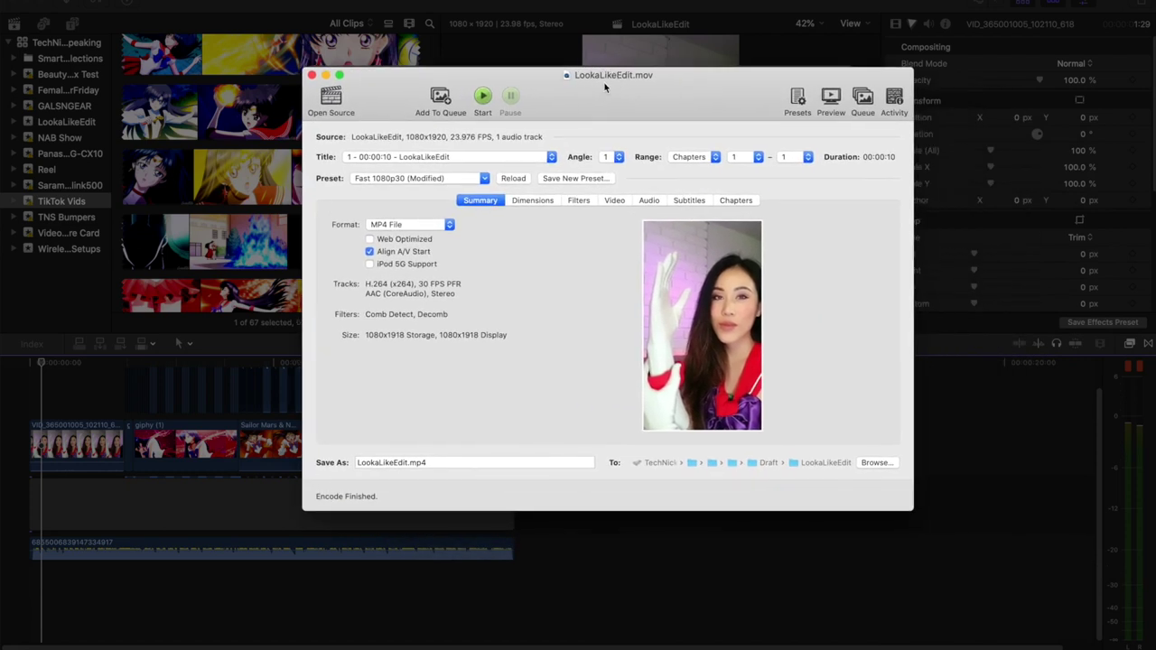
left_click(327, 98)
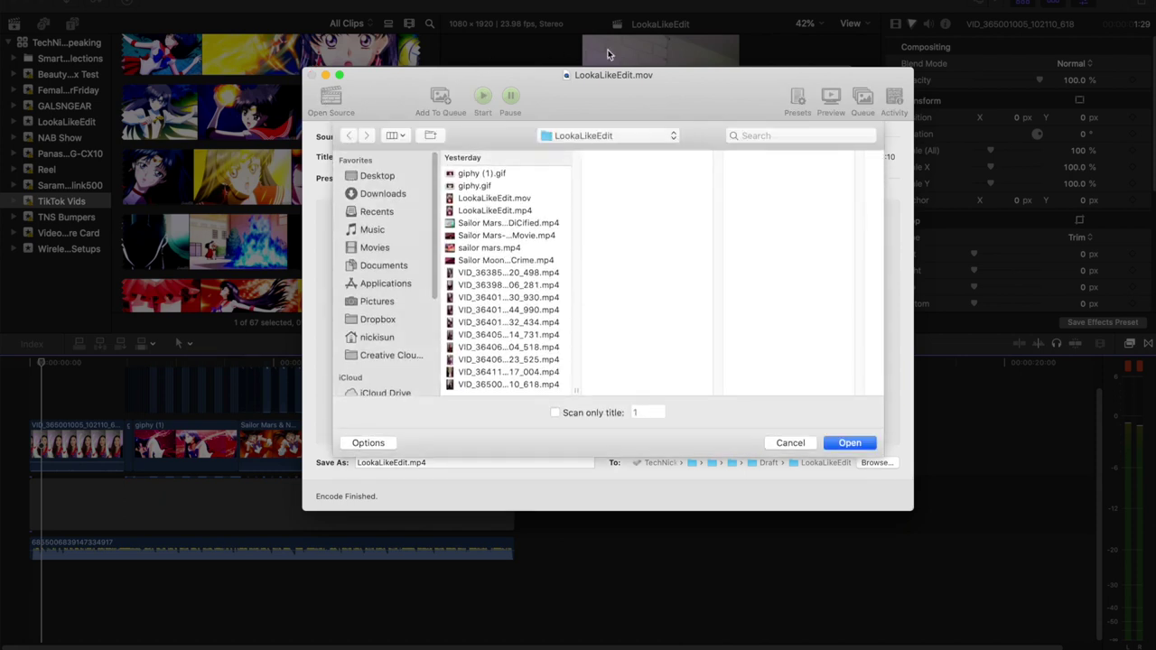
left_click(793, 442)
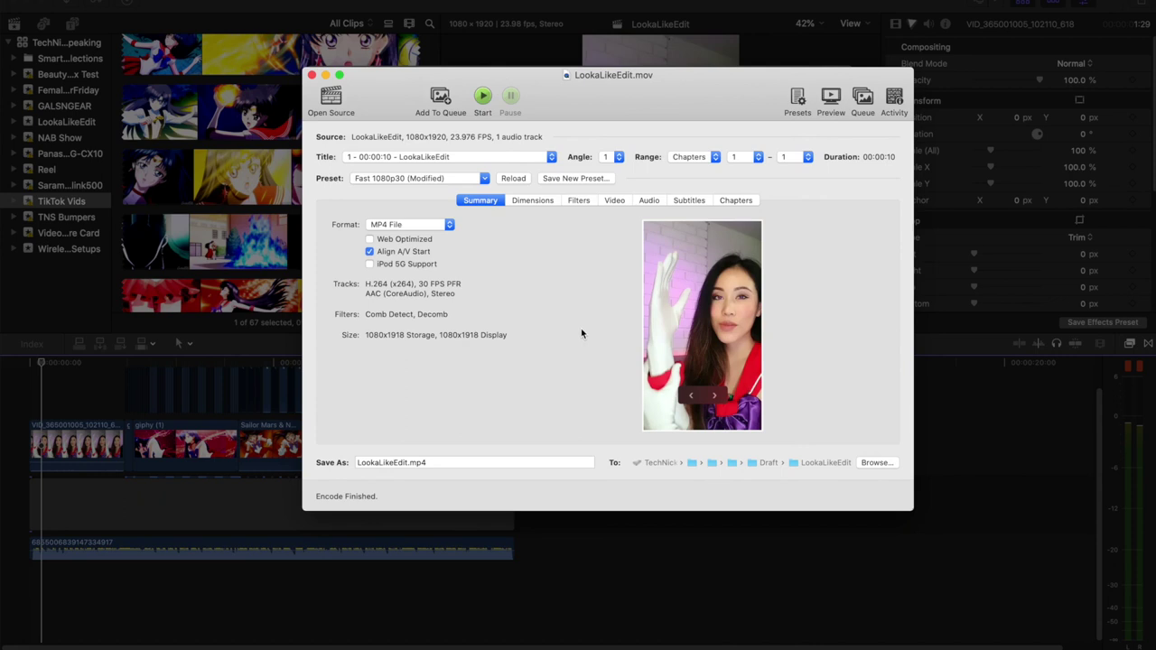